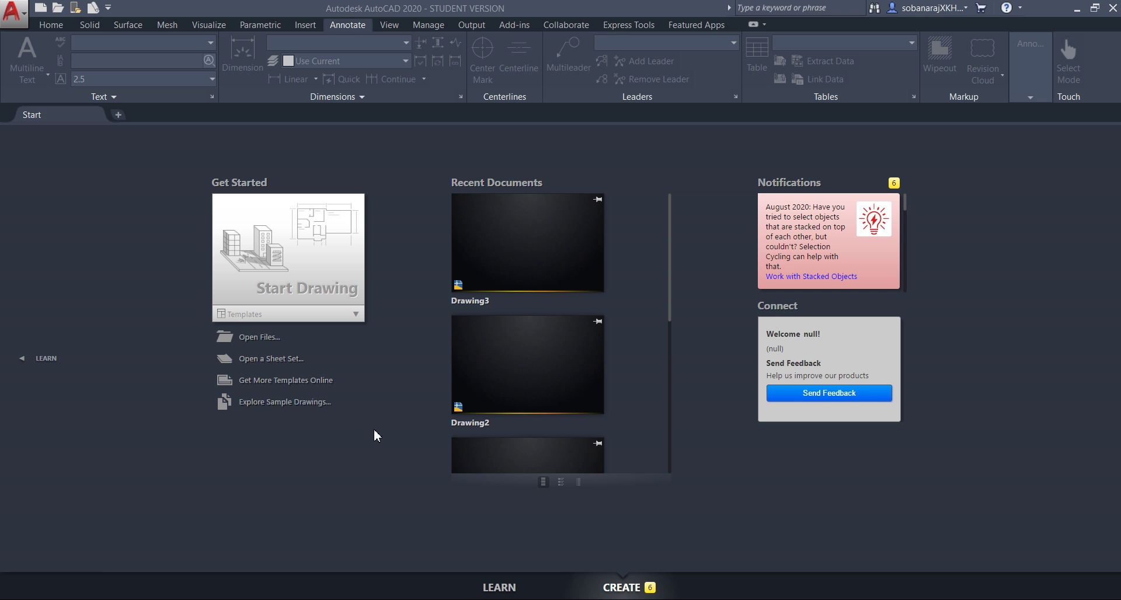
- Start a new blank drawing from the start page
{"action": "left_click", "coordinate": [305, 255]}
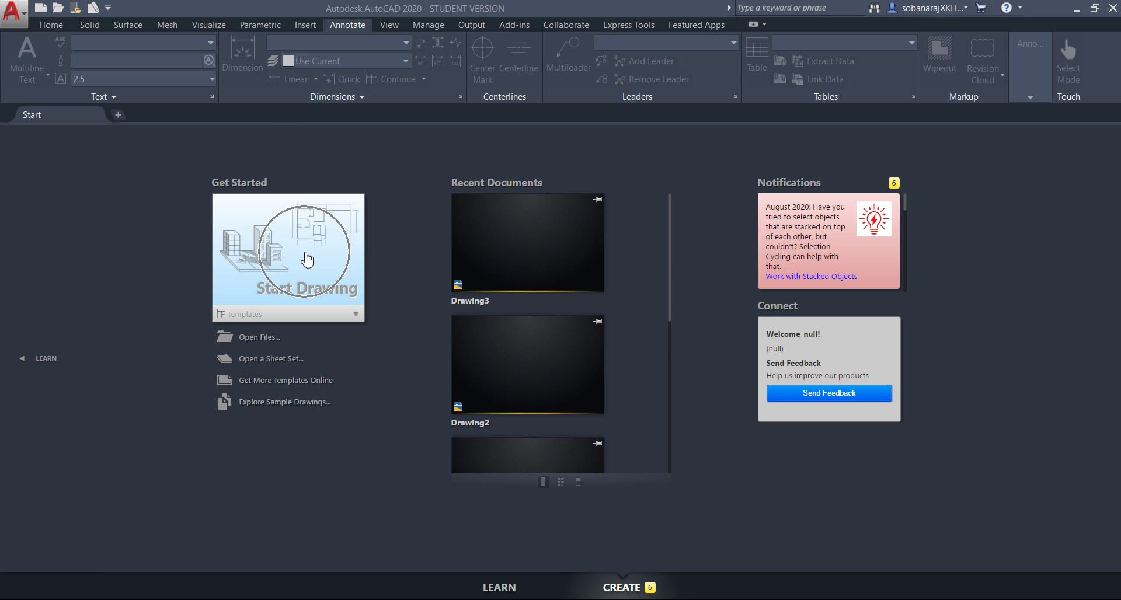
{"action": "left_click", "coordinate": [492, 188]}
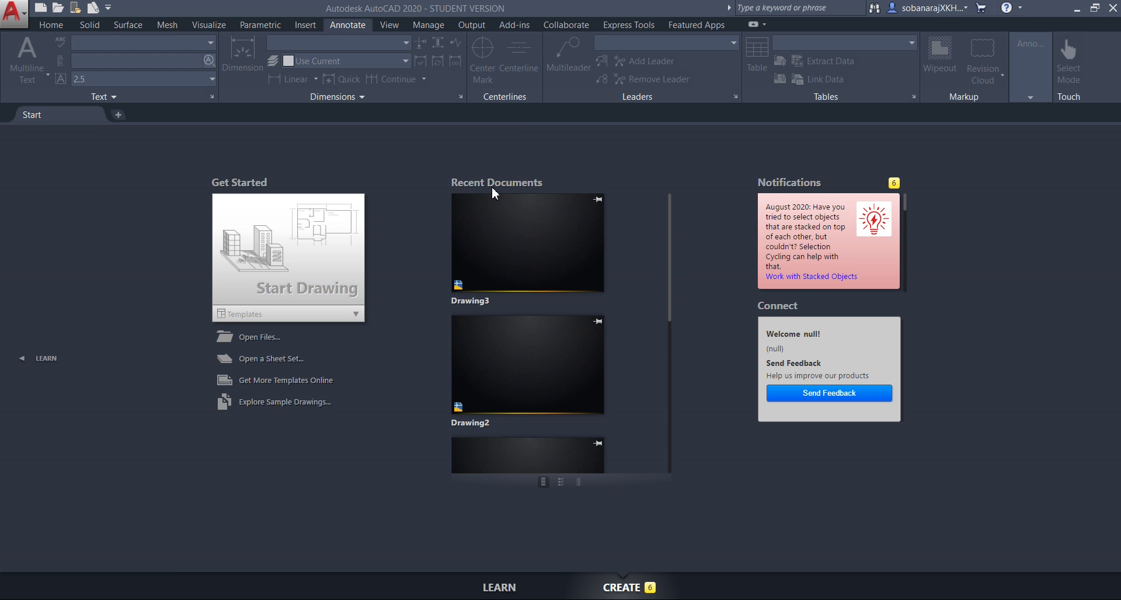
{"action": "left_click", "coordinate": [818, 180]}
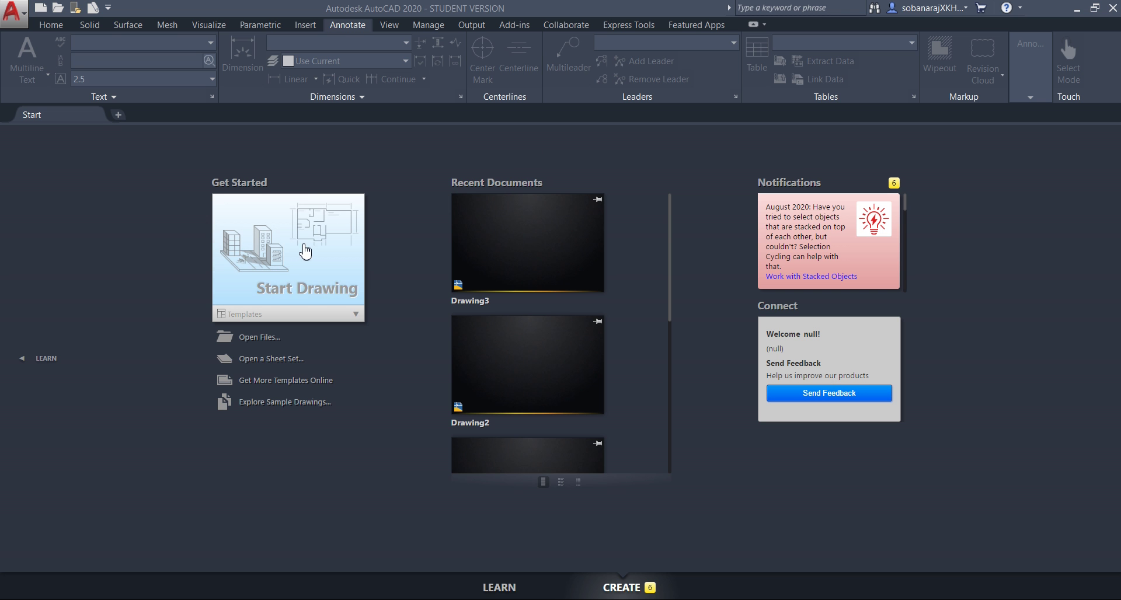
{"action": "left_click", "coordinate": [286, 247]}
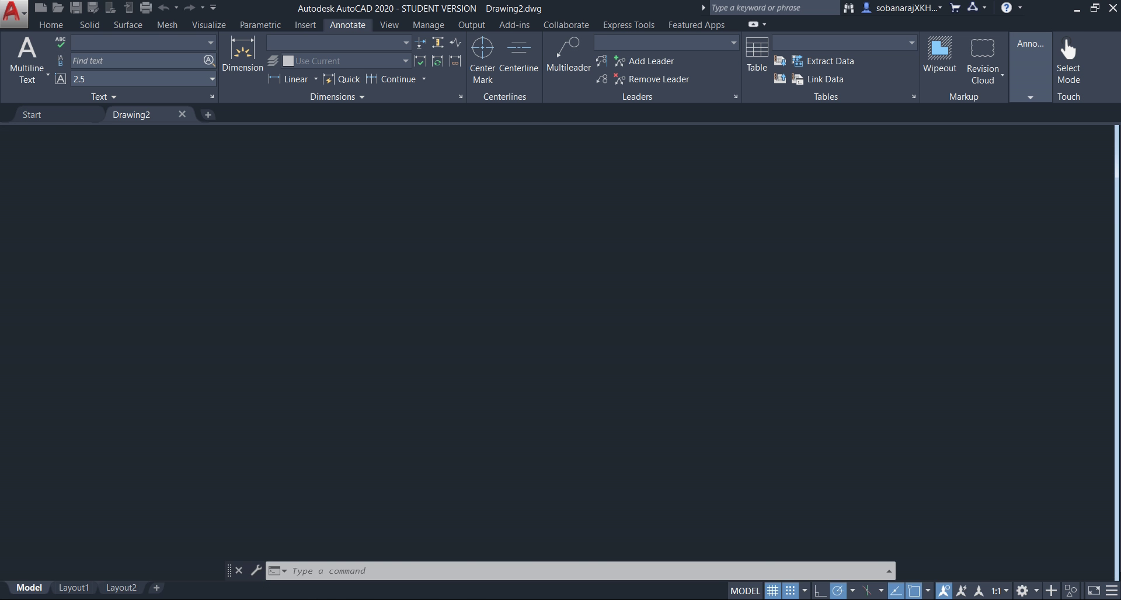
- Return briefly to the start page, reopen Drawing2, and view the file options available for this drawing
{"action": "mouse_move", "coordinate": [141, 117]}
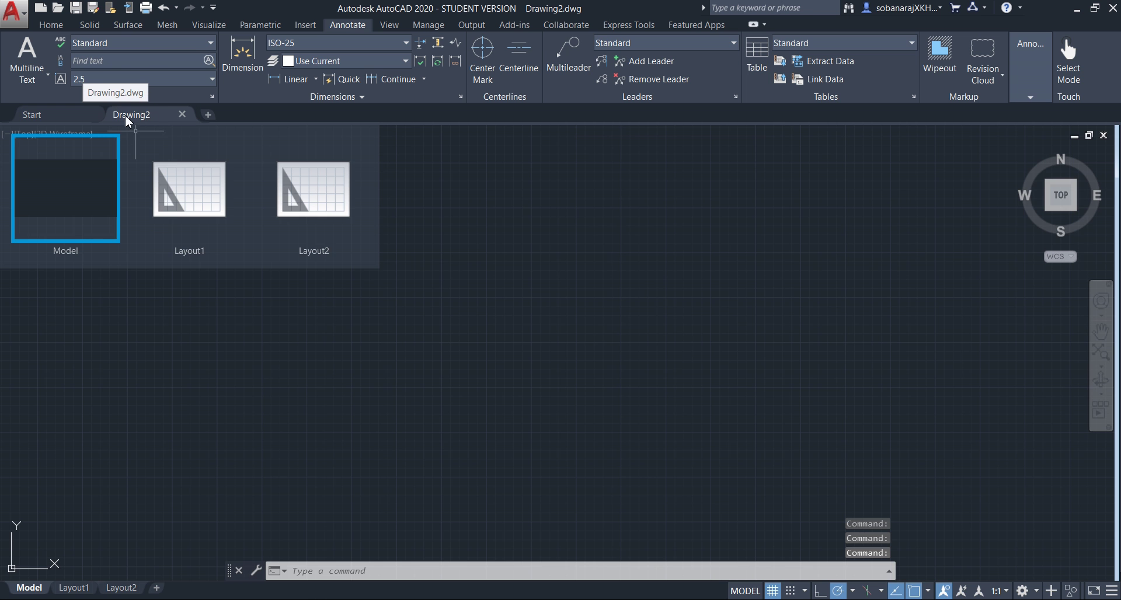
{"action": "left_click", "coordinate": [65, 115]}
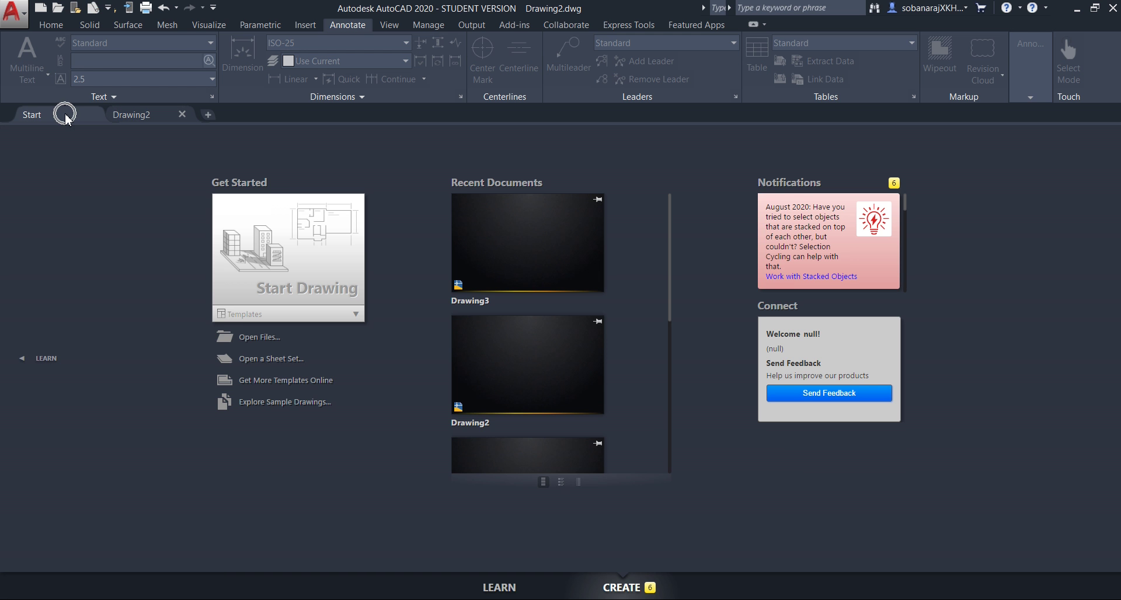
{"action": "left_click", "coordinate": [140, 116]}
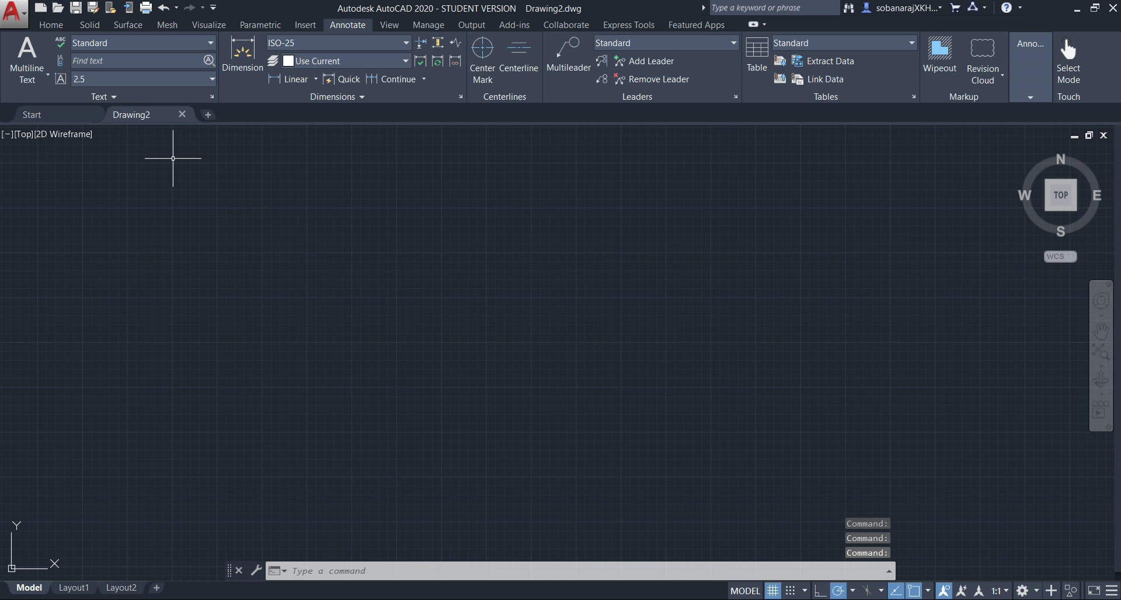
{"action": "mouse_move", "coordinate": [147, 117]}
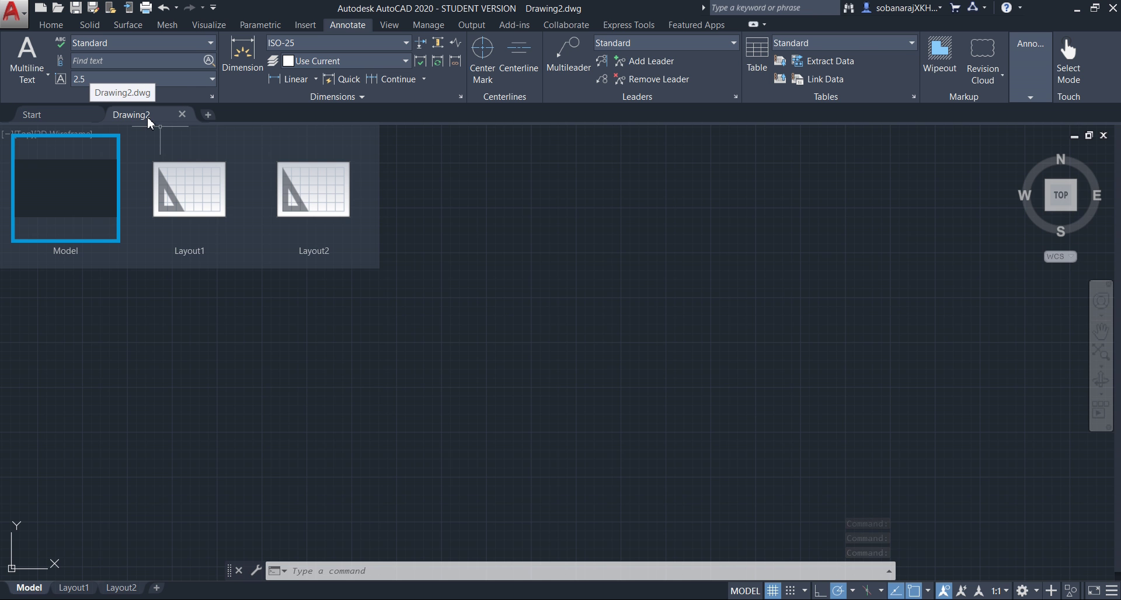
{"action": "right_click", "coordinate": [143, 119]}
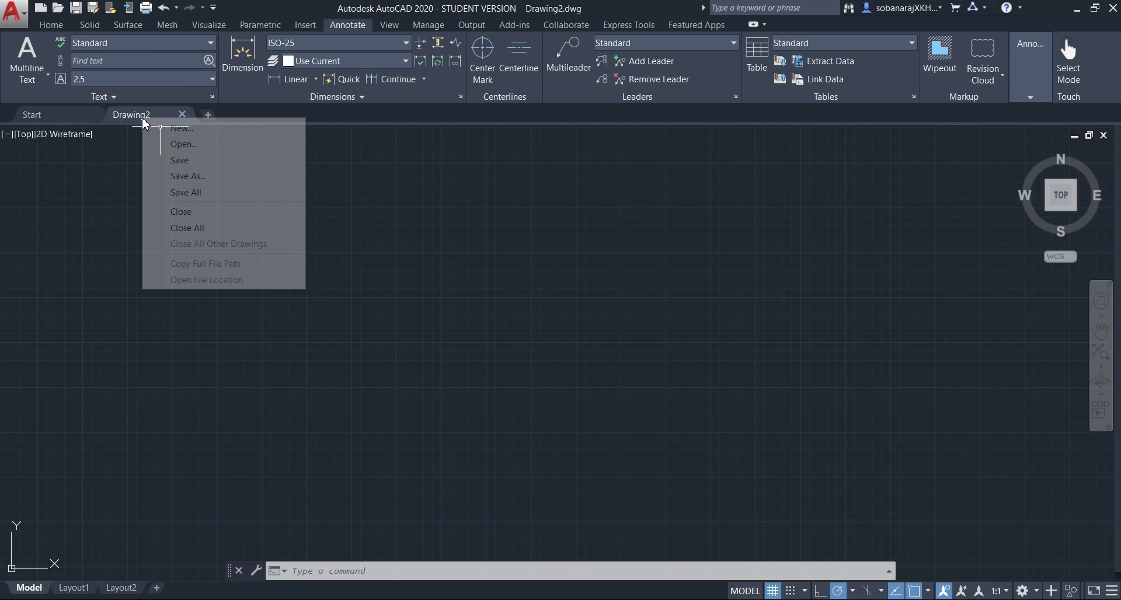
{"action": "left_click", "coordinate": [116, 189]}
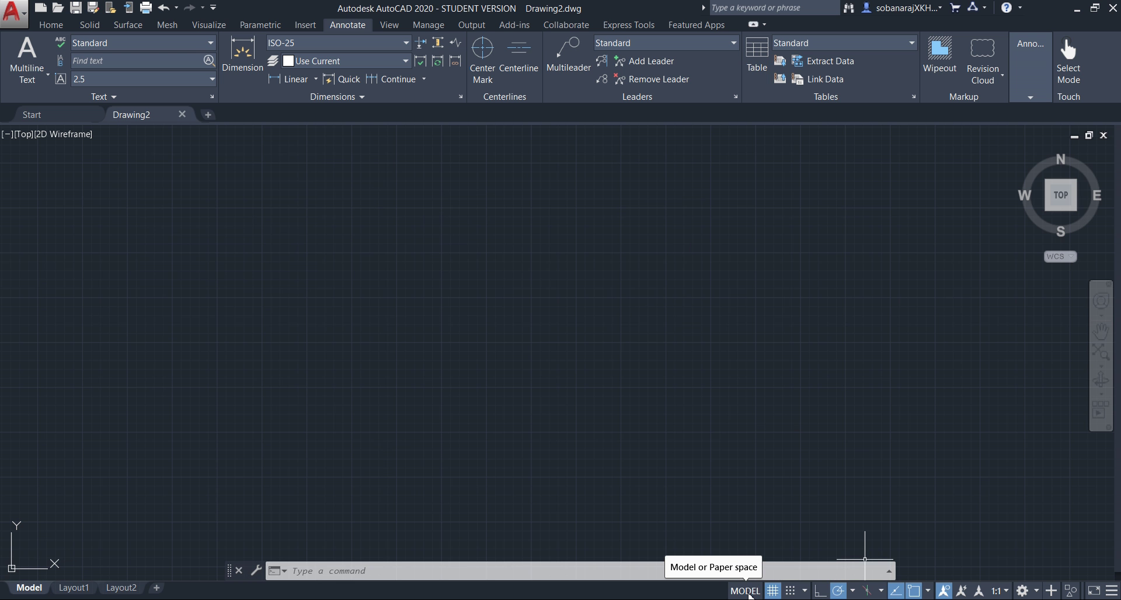
- View the paper space sheets Layout1 and Layout2 and return to model space
{"action": "mouse_move", "coordinate": [74, 593]}
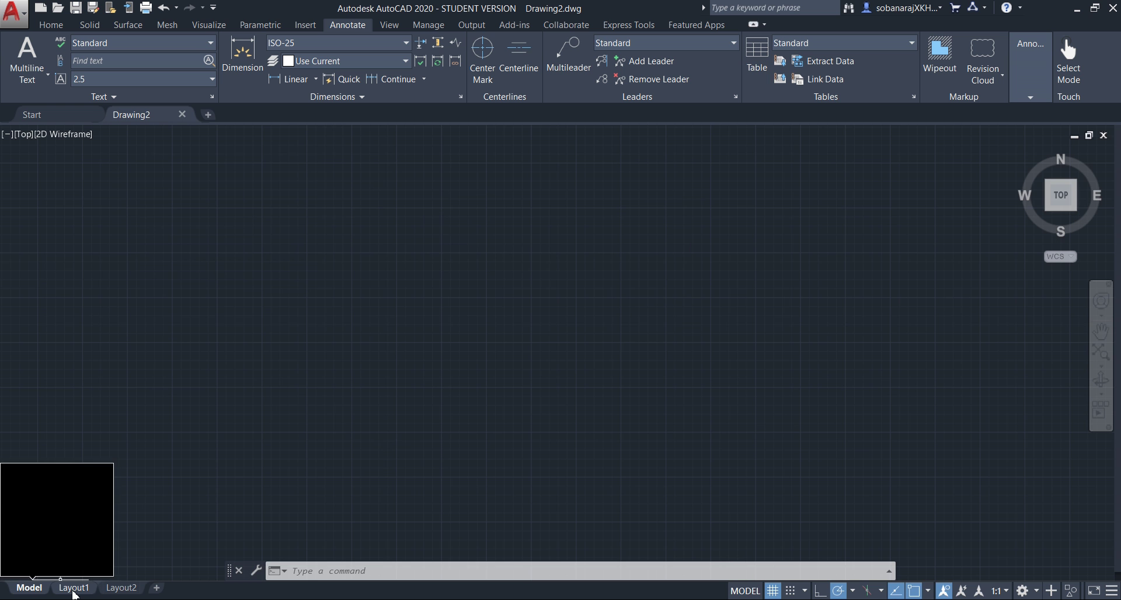
{"action": "left_click", "coordinate": [74, 588]}
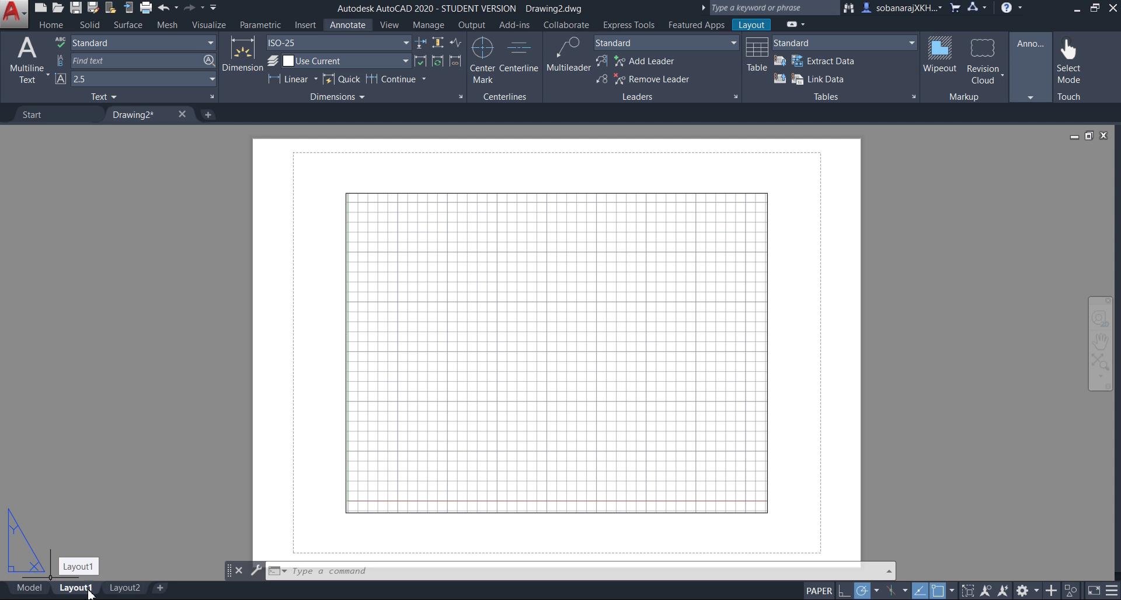
{"action": "left_click", "coordinate": [133, 588]}
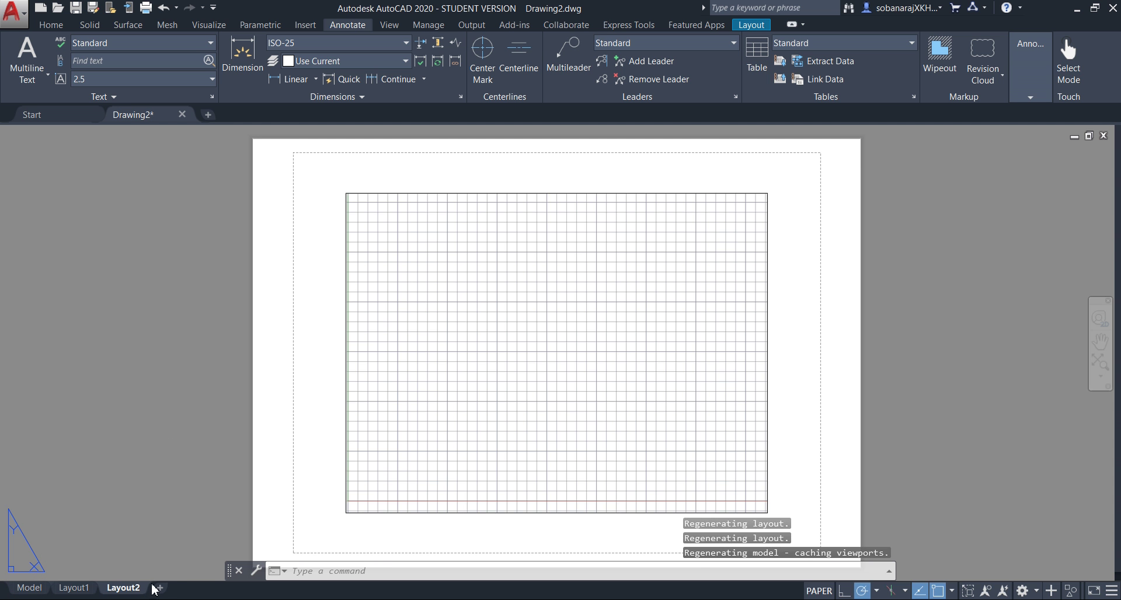
{"action": "left_click", "coordinate": [29, 588]}
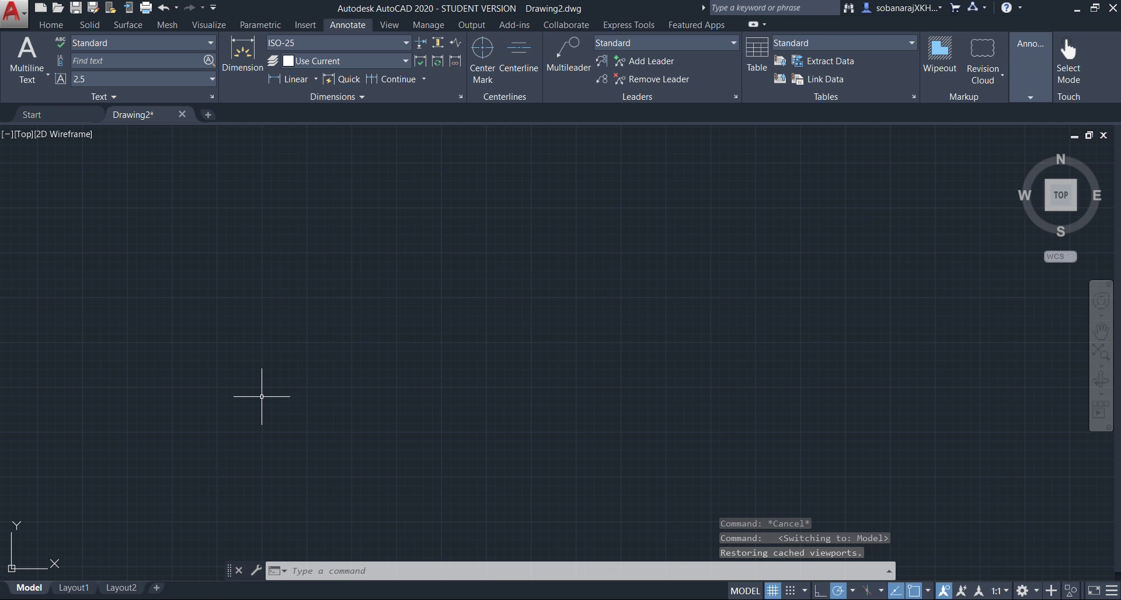
- Turn the grid display off and on again, and switch snap mode on
{"action": "left_click", "coordinate": [772, 591]}
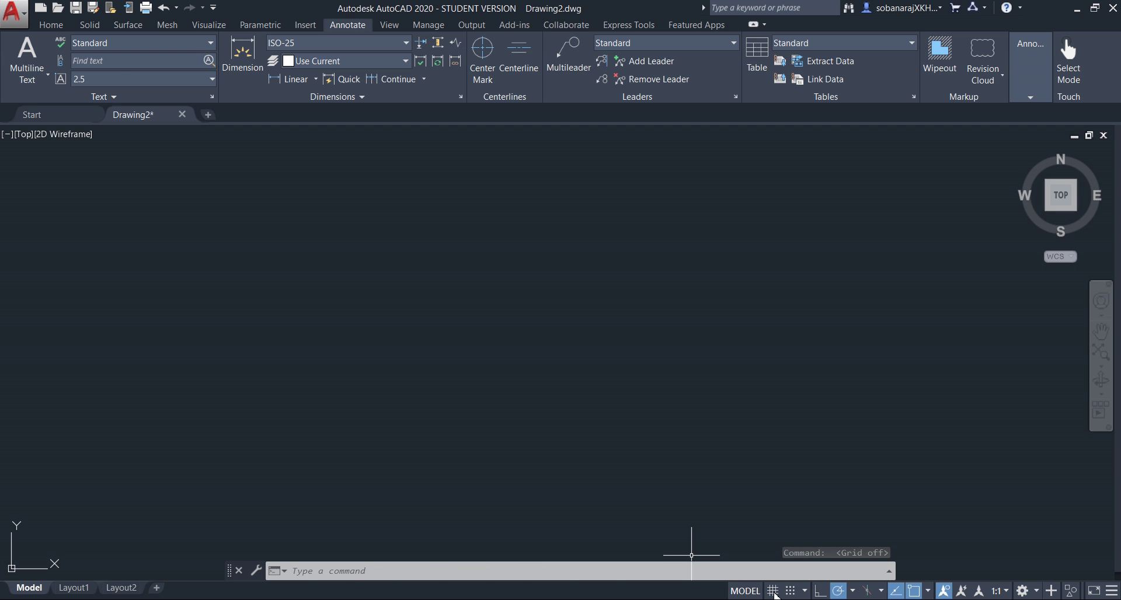
{"action": "left_click", "coordinate": [773, 591]}
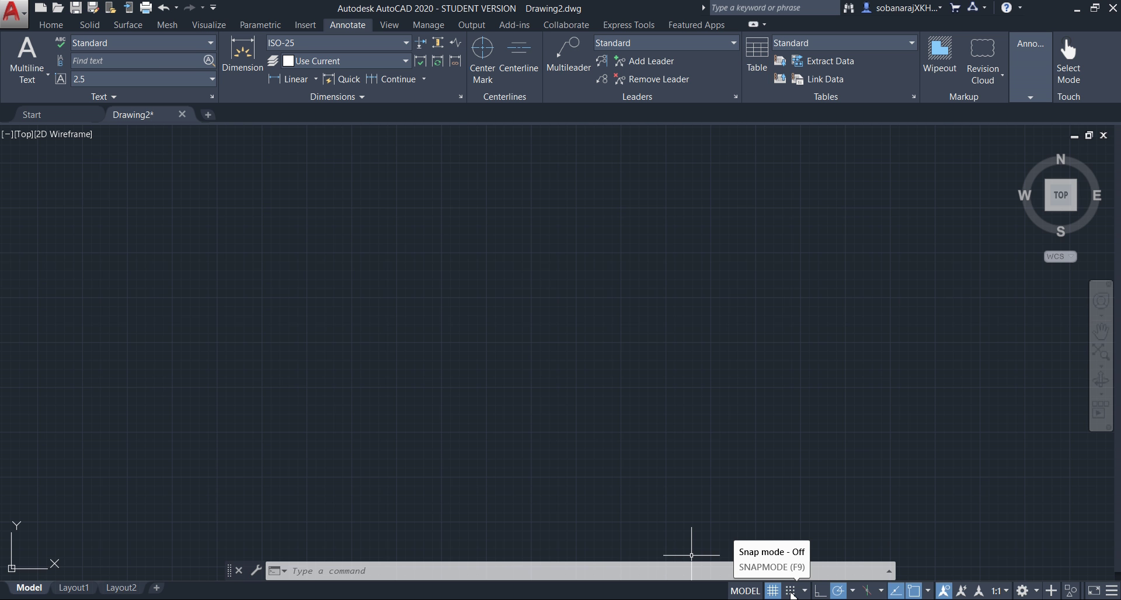
{"action": "left_click", "coordinate": [791, 591]}
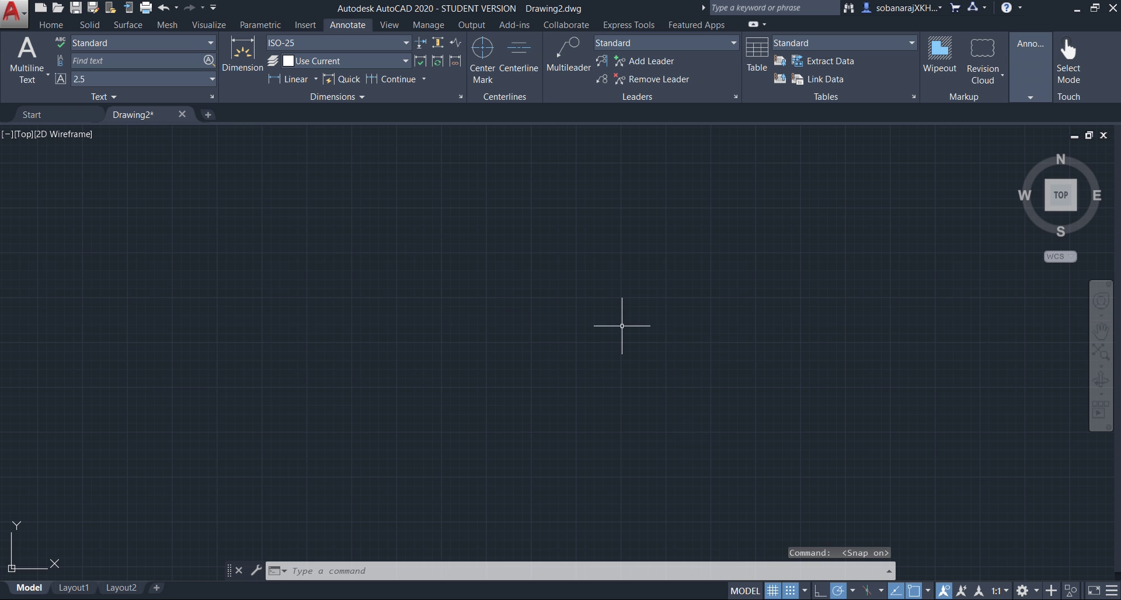
{"action": "scroll", "coordinate": [582, 337], "scroll_direction": "up", "scroll_amount": 3}
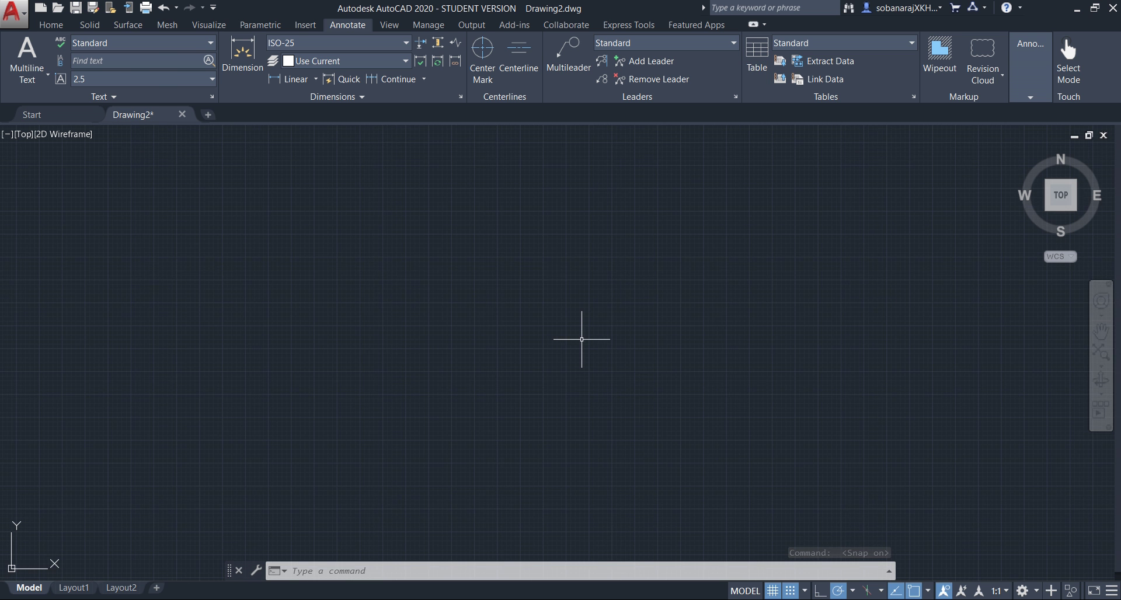
{"action": "scroll", "coordinate": [580, 342], "scroll_direction": "down", "scroll_amount": 2}
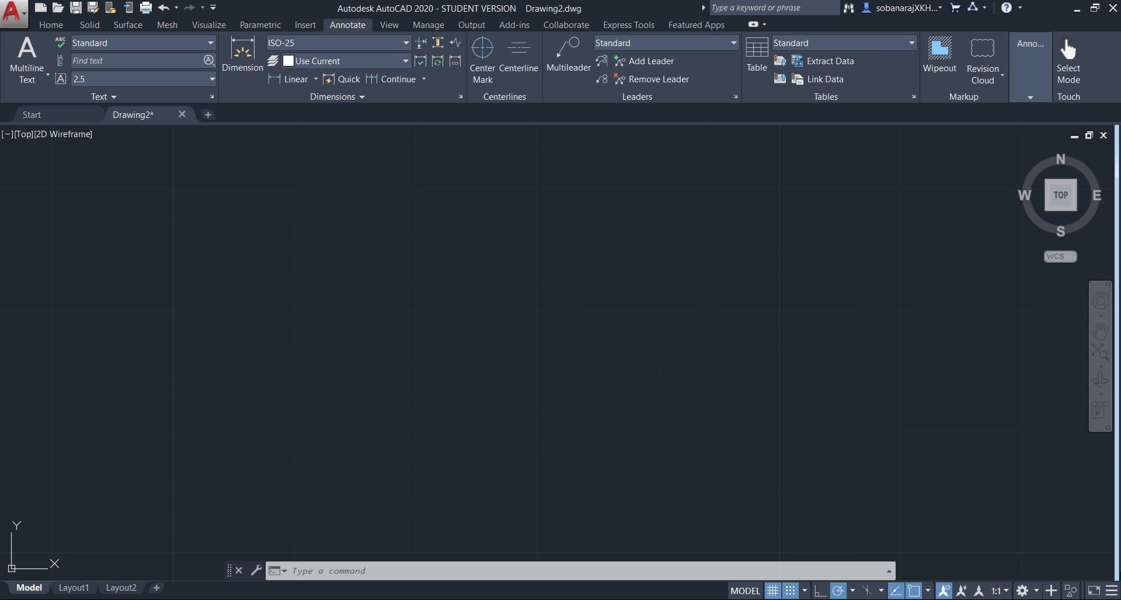
- Start the Line command to try cursor snapping, switch snap mode off, and cancel the line
{"action": "type", "text": "l"}
{"action": "key", "text": "Return"}
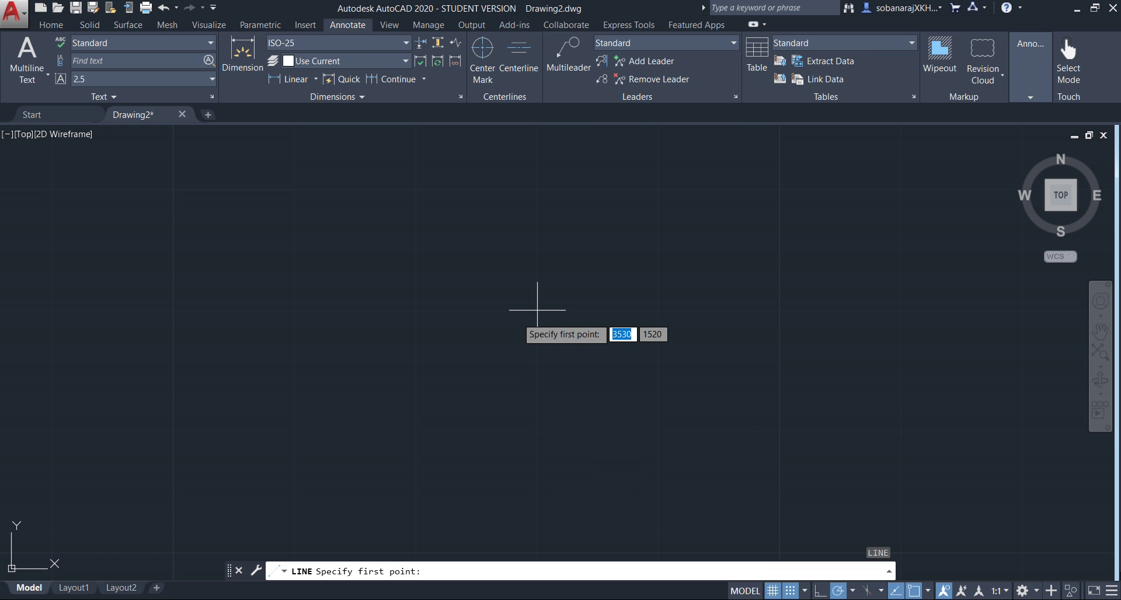
{"action": "left_click", "coordinate": [790, 593]}
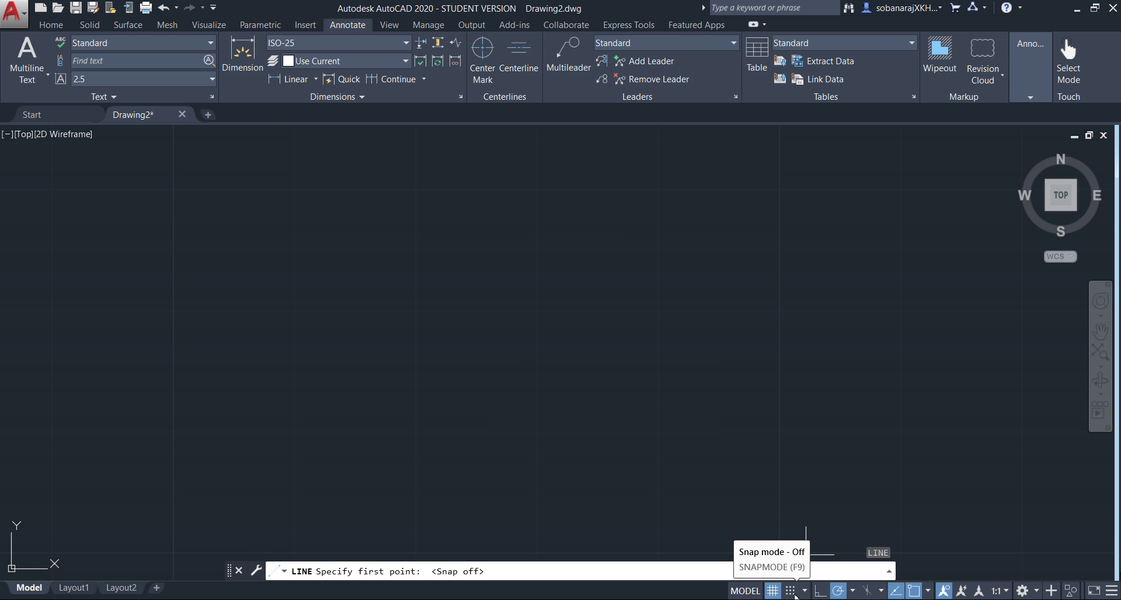
{"action": "key", "text": "Escape"}
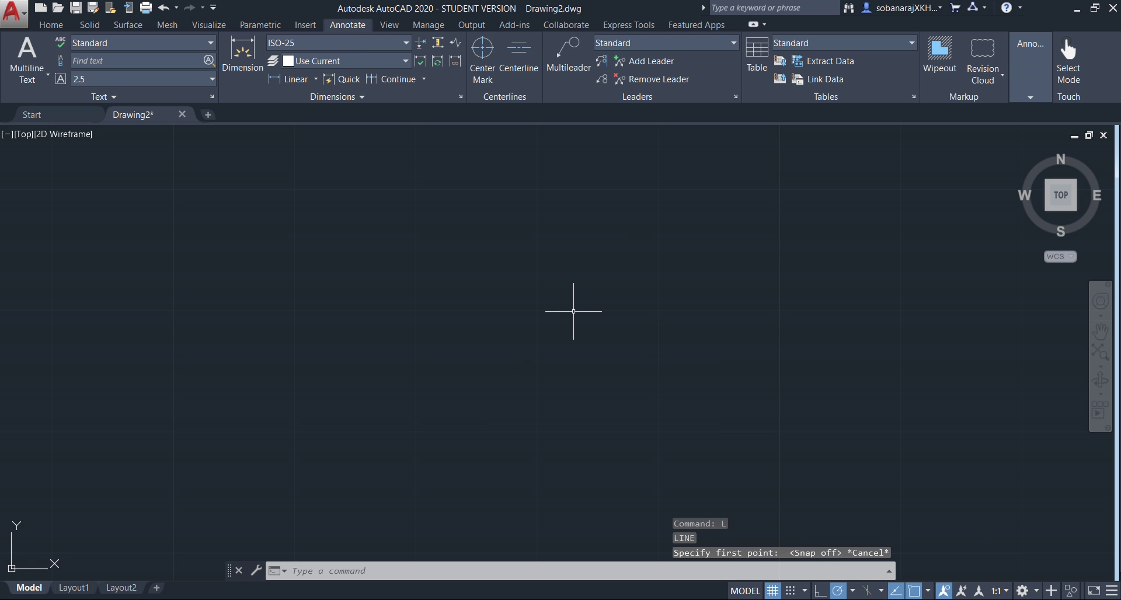
{"action": "scroll", "coordinate": [573, 311], "scroll_direction": "up", "scroll_amount": 3}
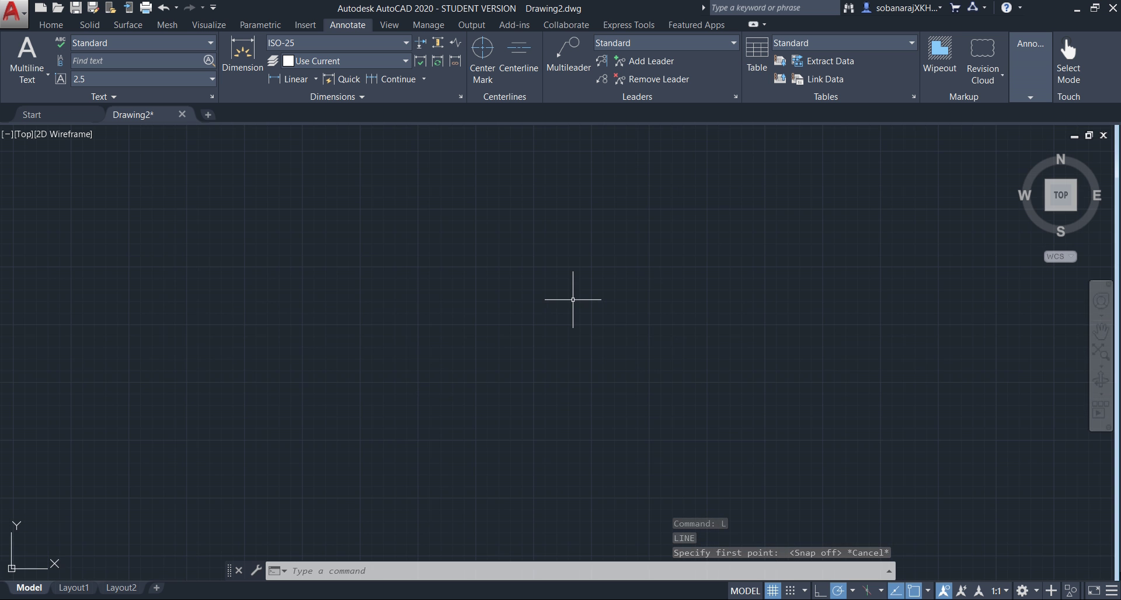
- Open the snap settings and look through the polar tracking, object snap, 3D object snap, dynamic input and selection cycling options
{"action": "left_click", "coordinate": [805, 592]}
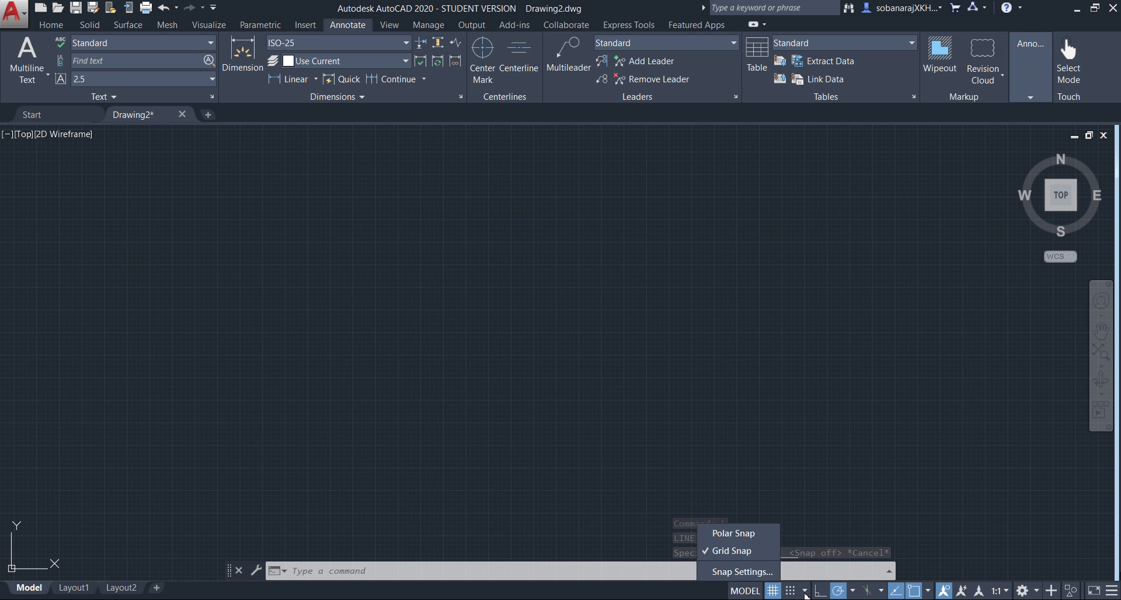
{"action": "left_click", "coordinate": [751, 575]}
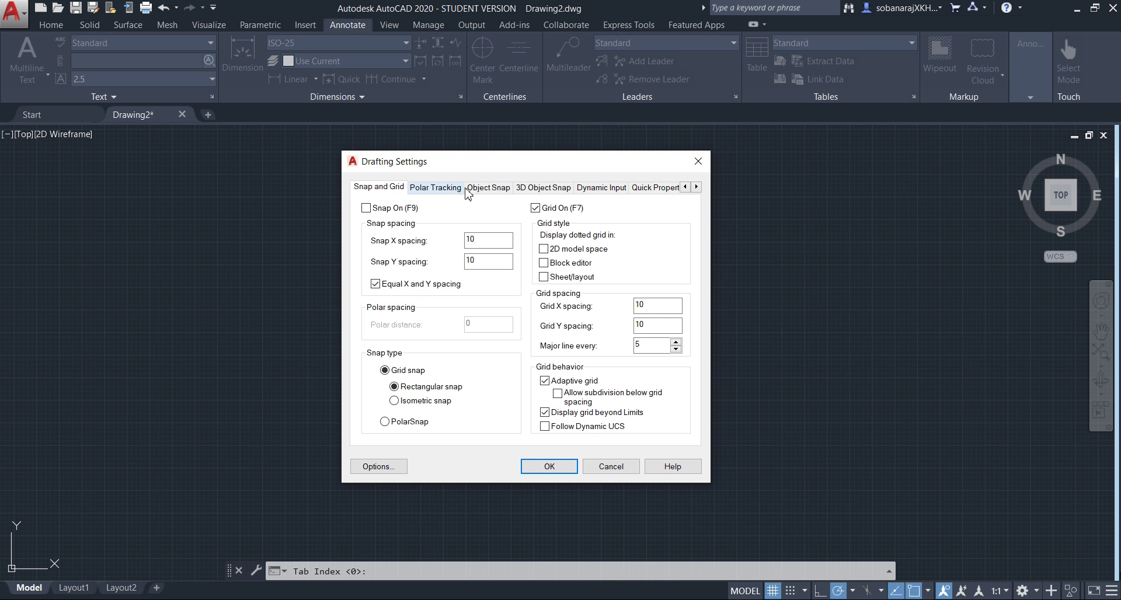
{"action": "left_click", "coordinate": [432, 192]}
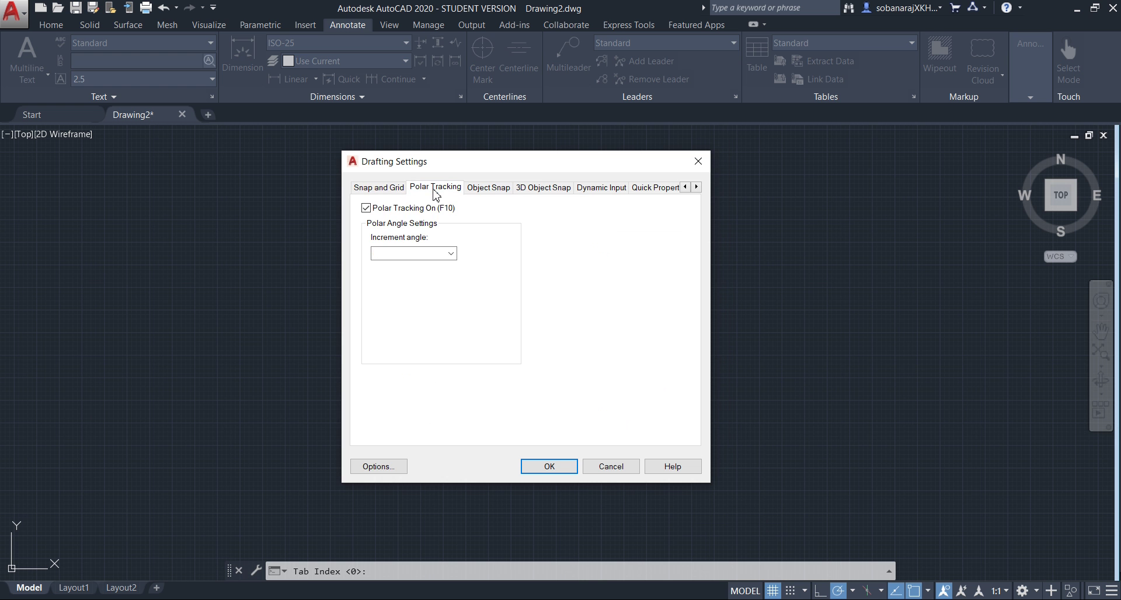
{"action": "left_click", "coordinate": [474, 192]}
{"action": "left_click", "coordinate": [534, 190]}
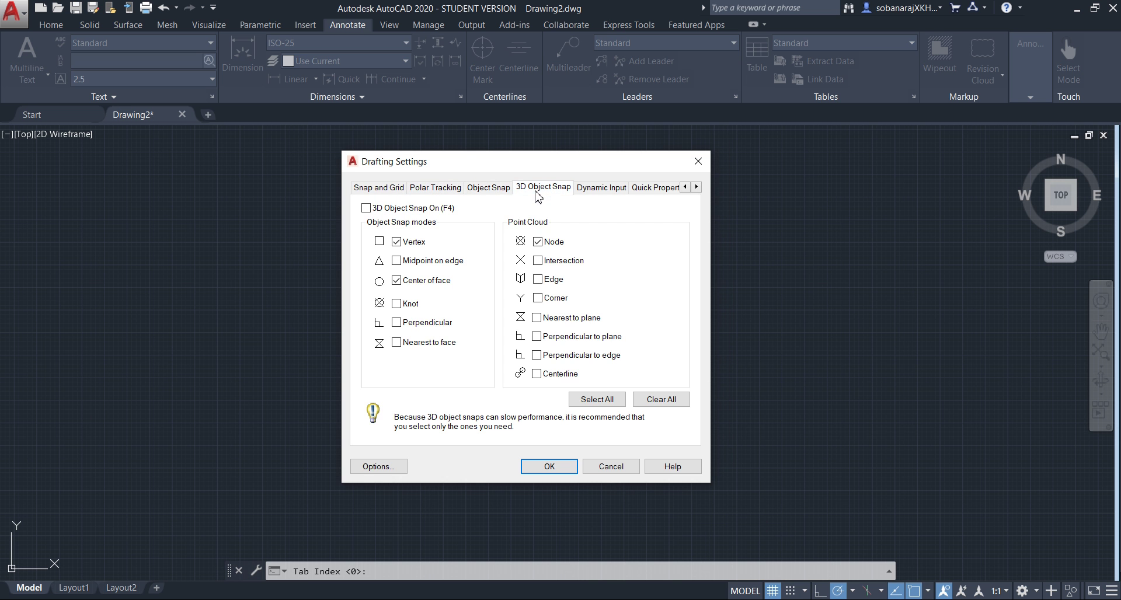
{"action": "left_click", "coordinate": [580, 192]}
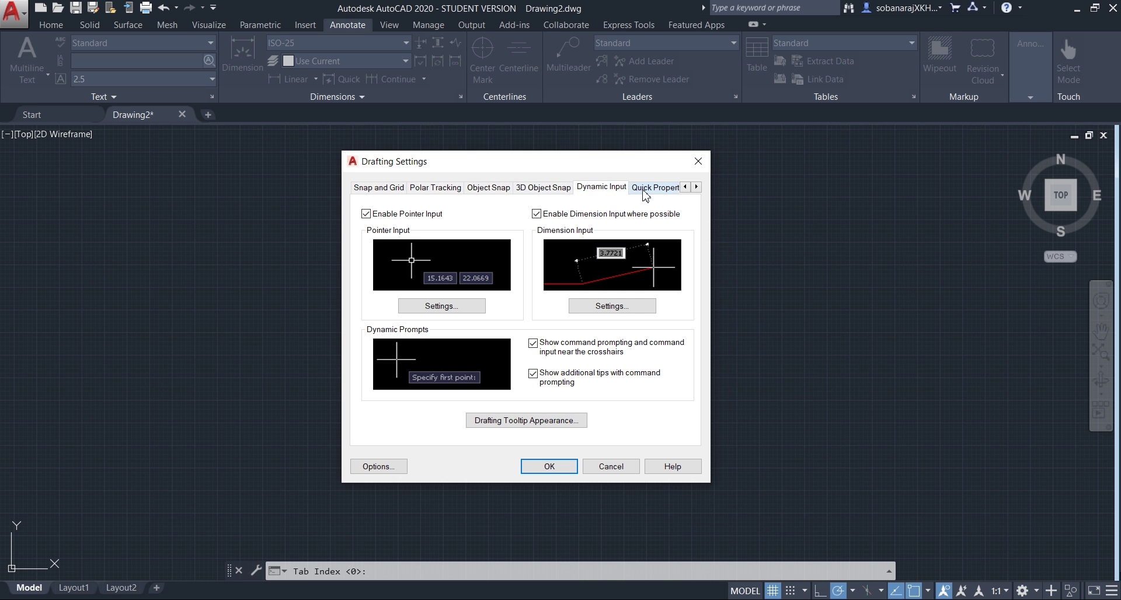
{"action": "left_click", "coordinate": [643, 192]}
{"action": "left_click", "coordinate": [655, 193]}
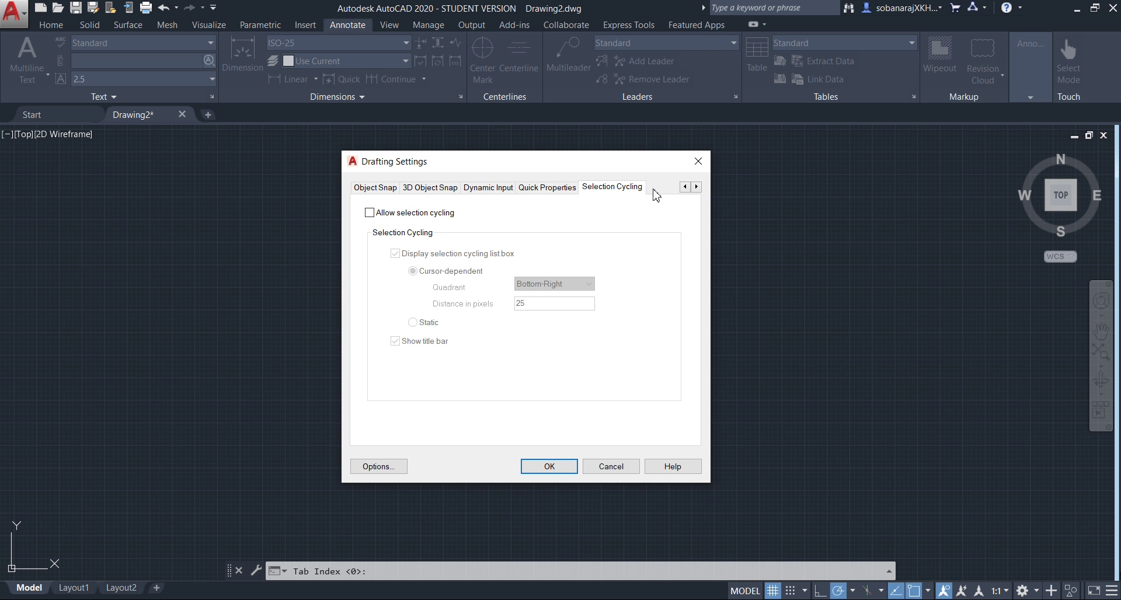
- Select all object snap modes in the drafting settings and apply them
{"action": "left_click", "coordinate": [376, 187]}
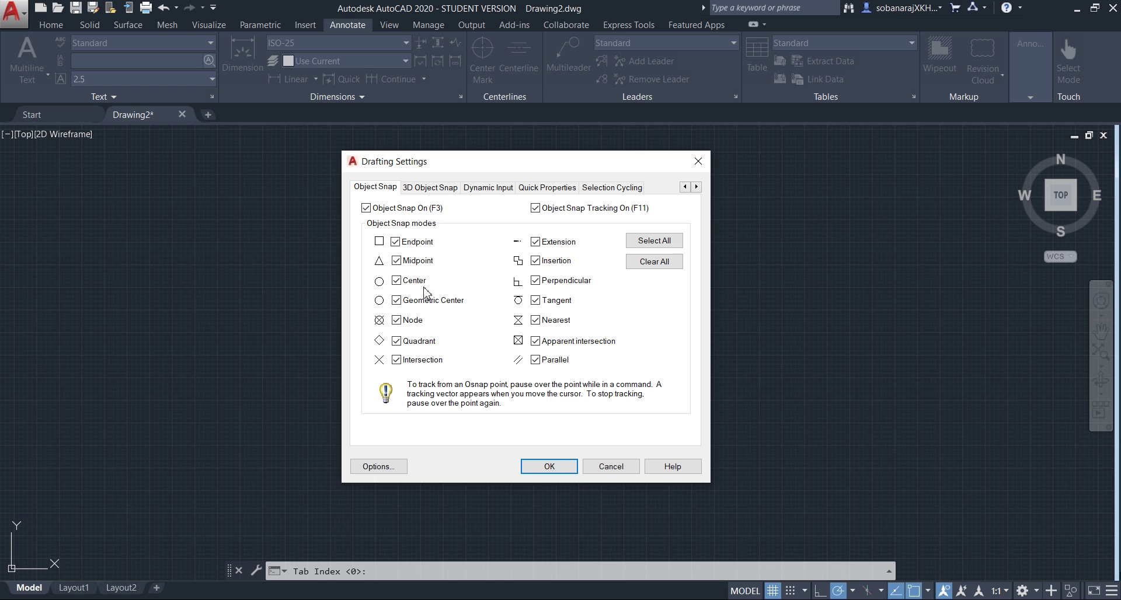
{"action": "left_click", "coordinate": [642, 243]}
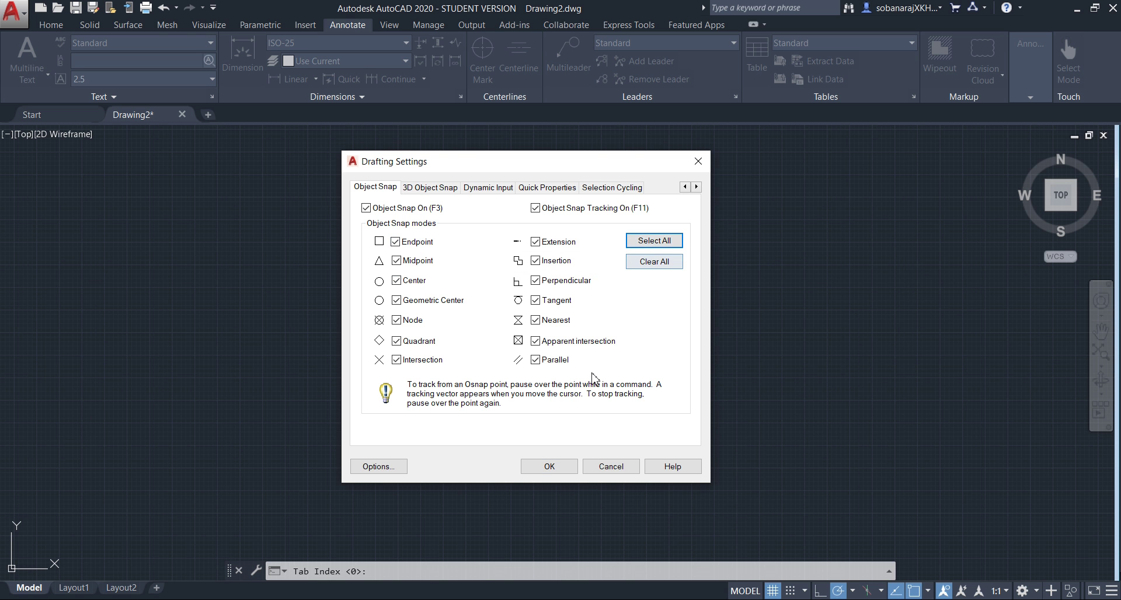
{"action": "left_click", "coordinate": [550, 467]}
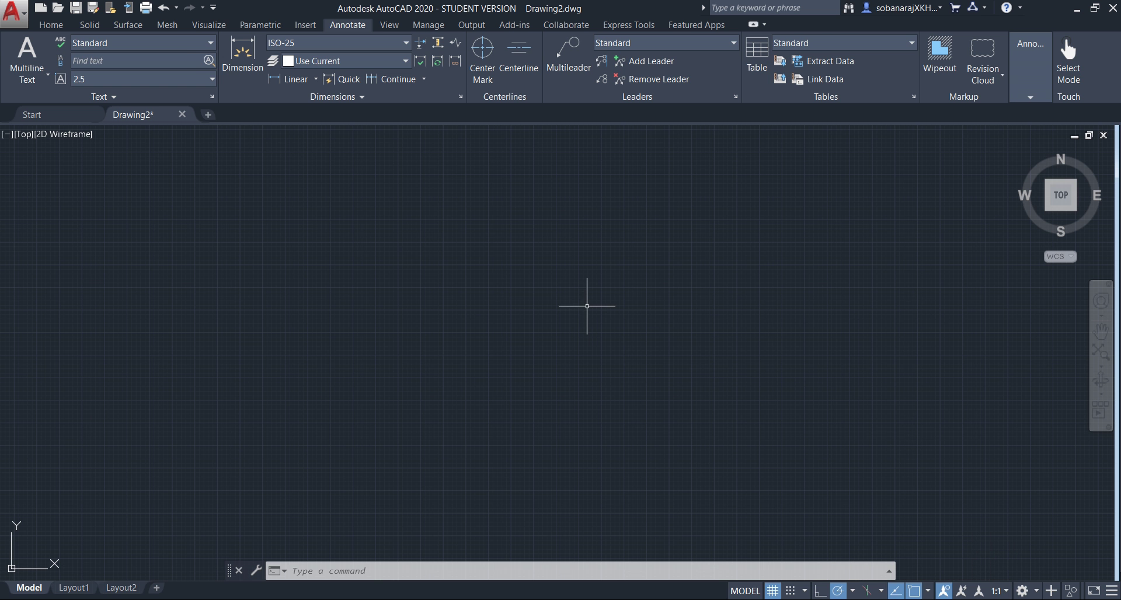
- Look over the Home and Solid tool sets and return to the Home tools
{"action": "left_click", "coordinate": [51, 27]}
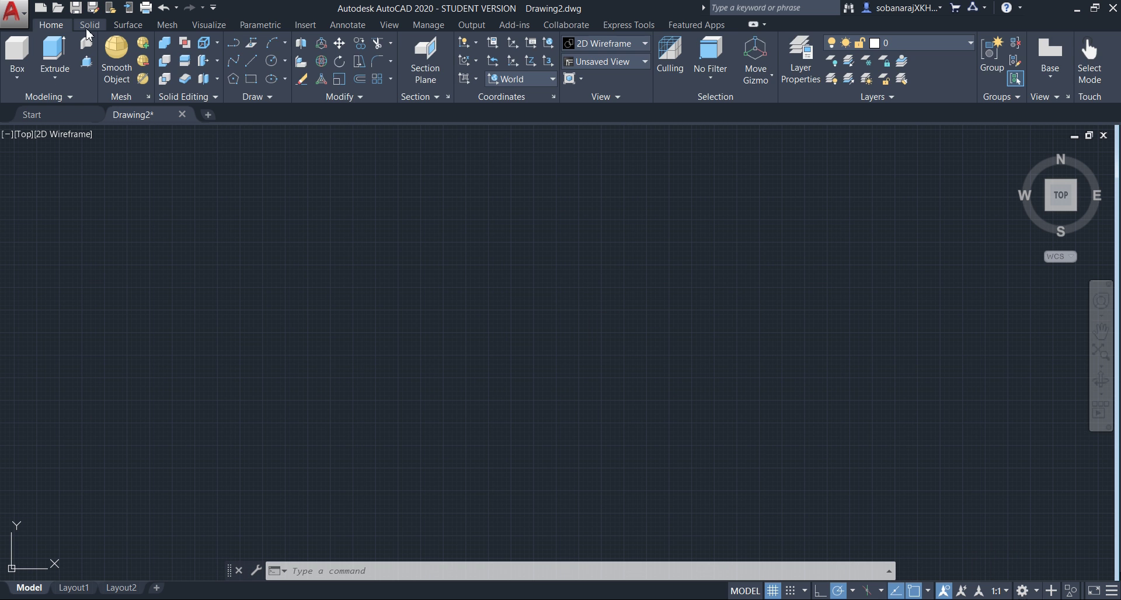
{"action": "left_click", "coordinate": [89, 26]}
{"action": "left_click", "coordinate": [45, 26]}
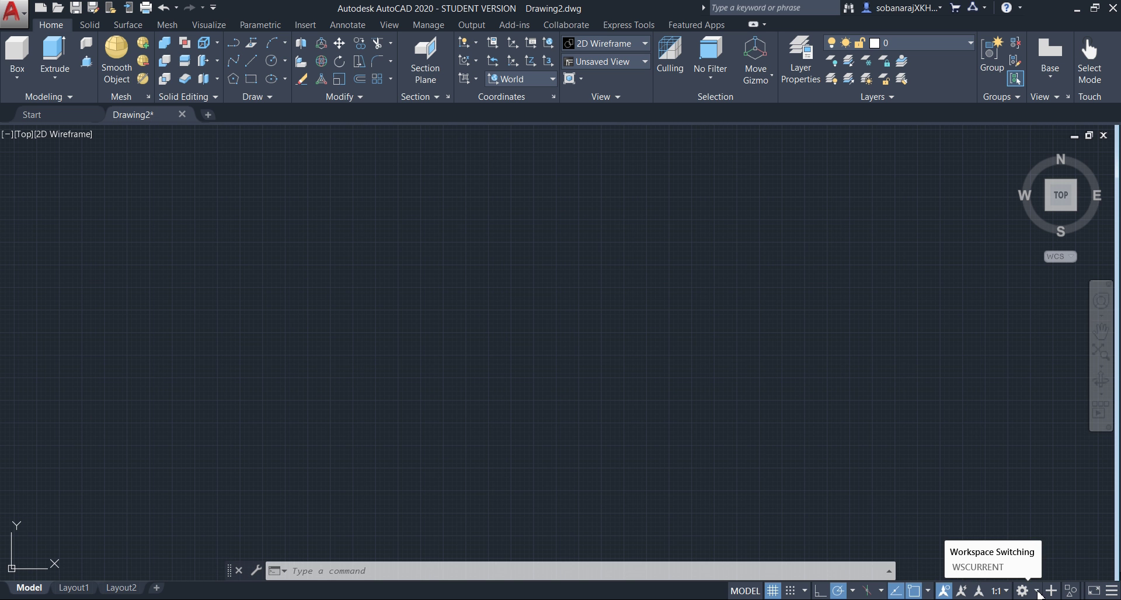
- Review the available workspaces, keeping 3D Modeling as the current one
{"action": "left_click", "coordinate": [1039, 594]}
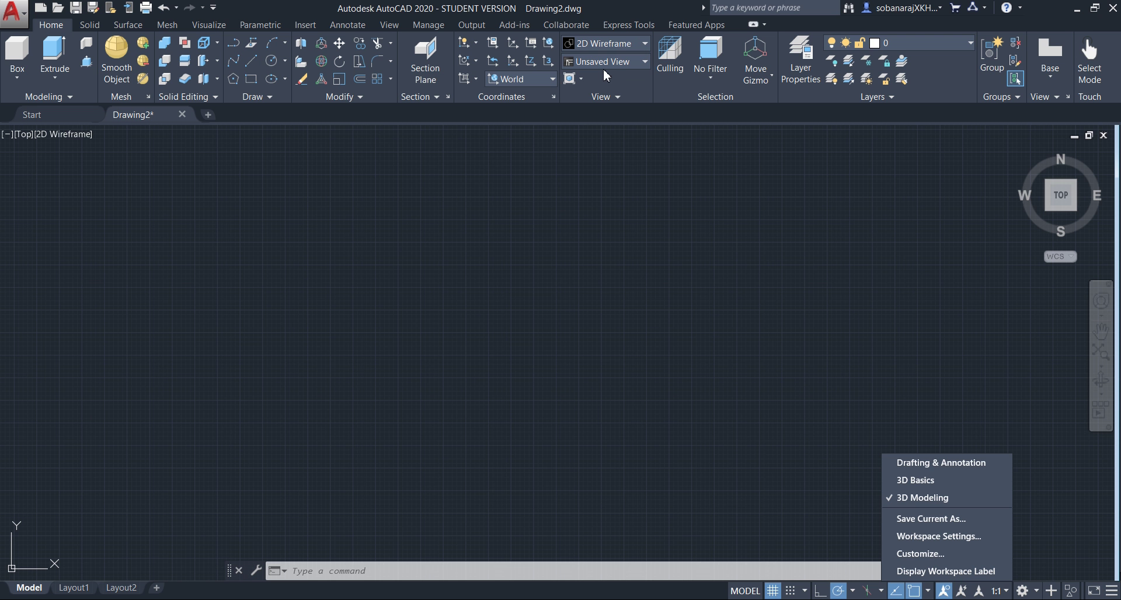
{"action": "left_click", "coordinate": [948, 500]}
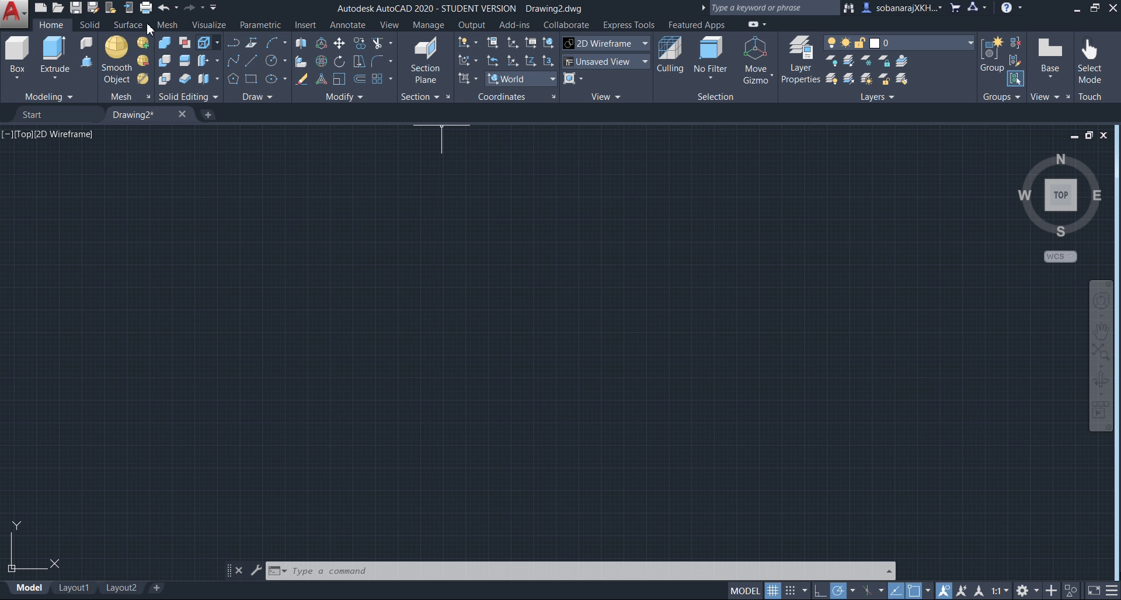
{"action": "left_click", "coordinate": [69, 100]}
{"action": "left_click", "coordinate": [1022, 590]}
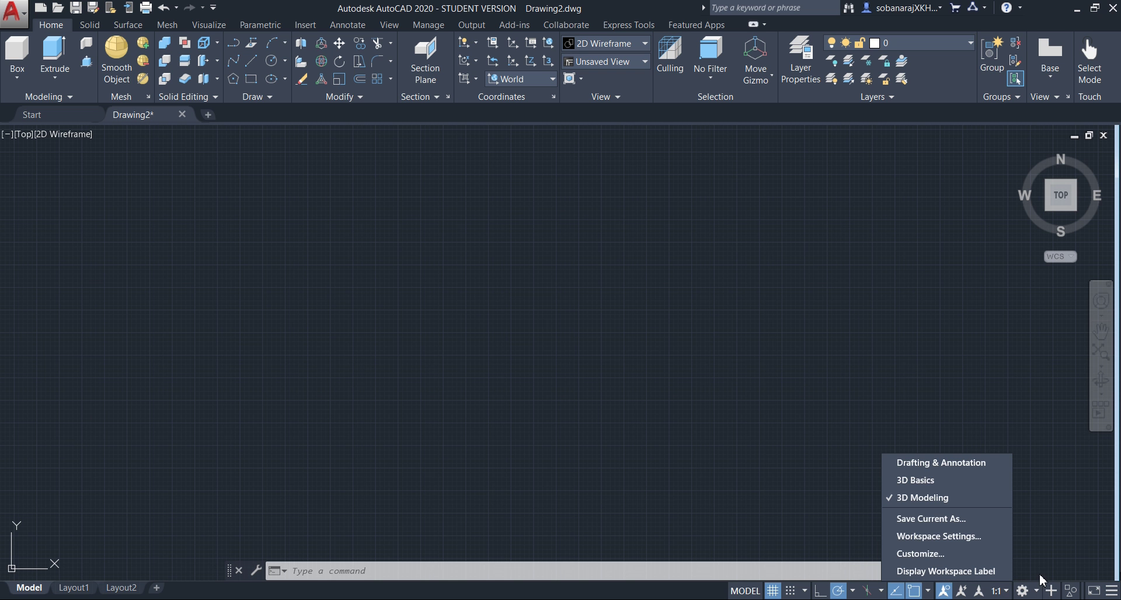
{"action": "left_click", "coordinate": [802, 304]}
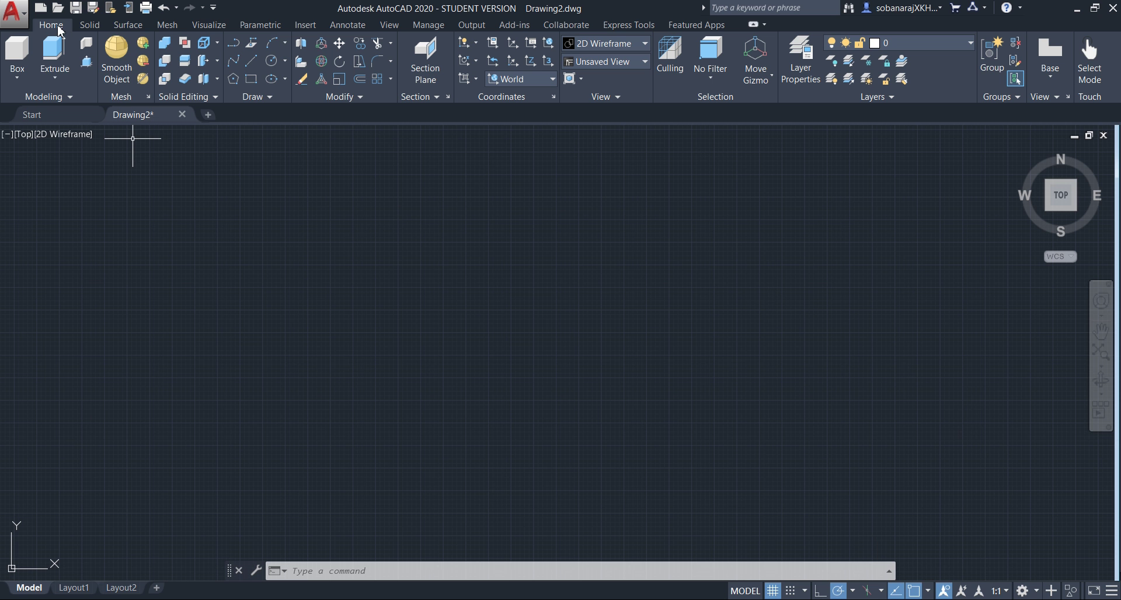
- Look through the solid primitives from Box to Torus and the Extrude, Loft, Revolve and Sweep tools
{"action": "left_click", "coordinate": [19, 79]}
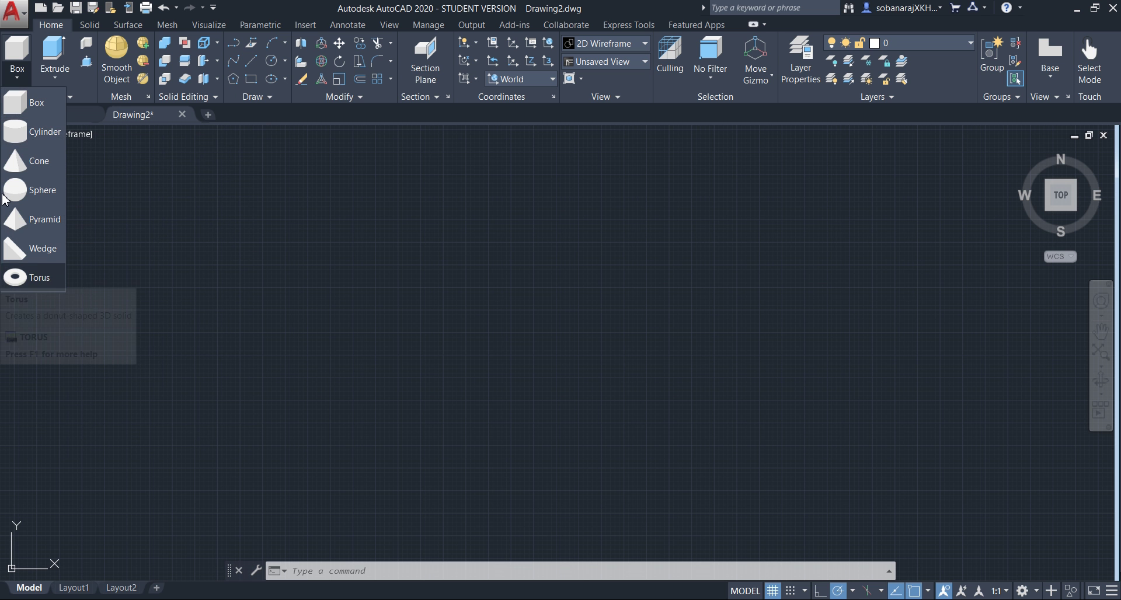
{"action": "left_click", "coordinate": [86, 91]}
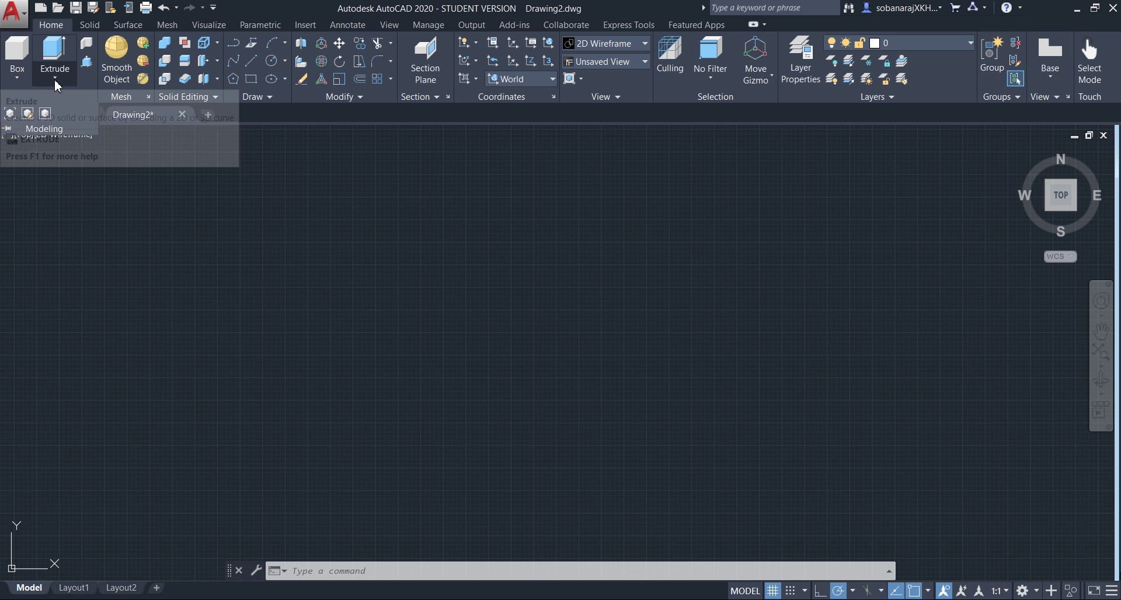
{"action": "left_click", "coordinate": [54, 79]}
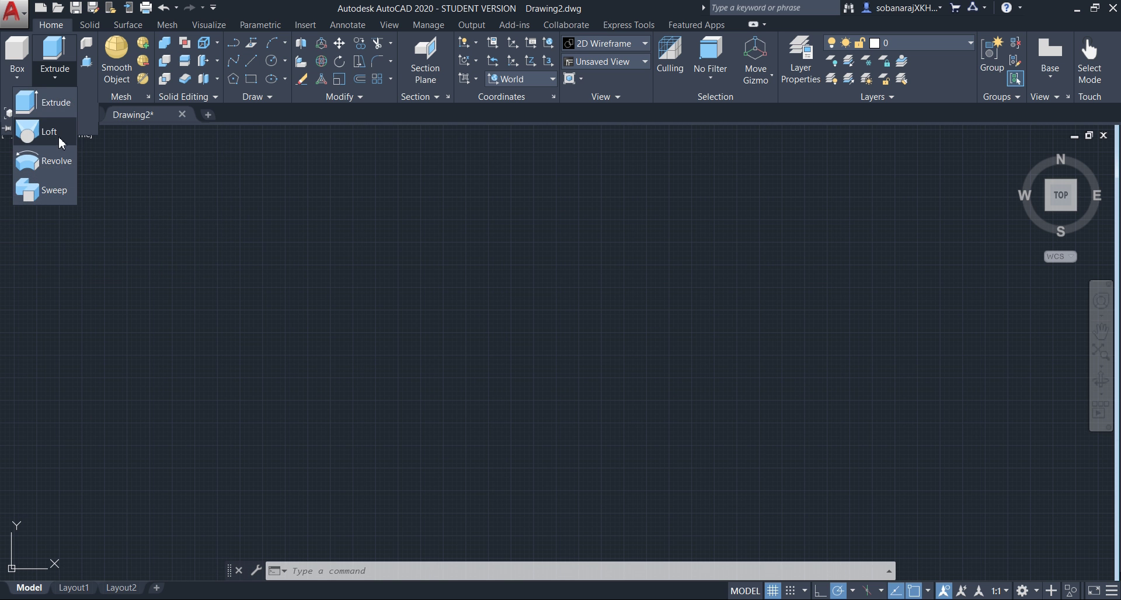
{"action": "left_click", "coordinate": [56, 77]}
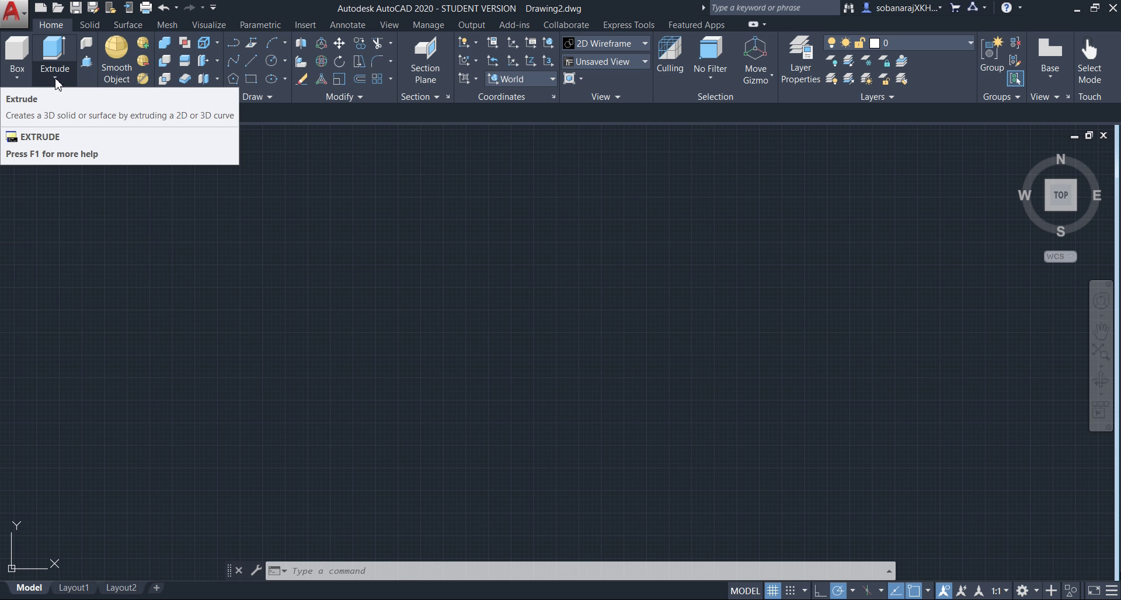
{"action": "left_click", "coordinate": [56, 80]}
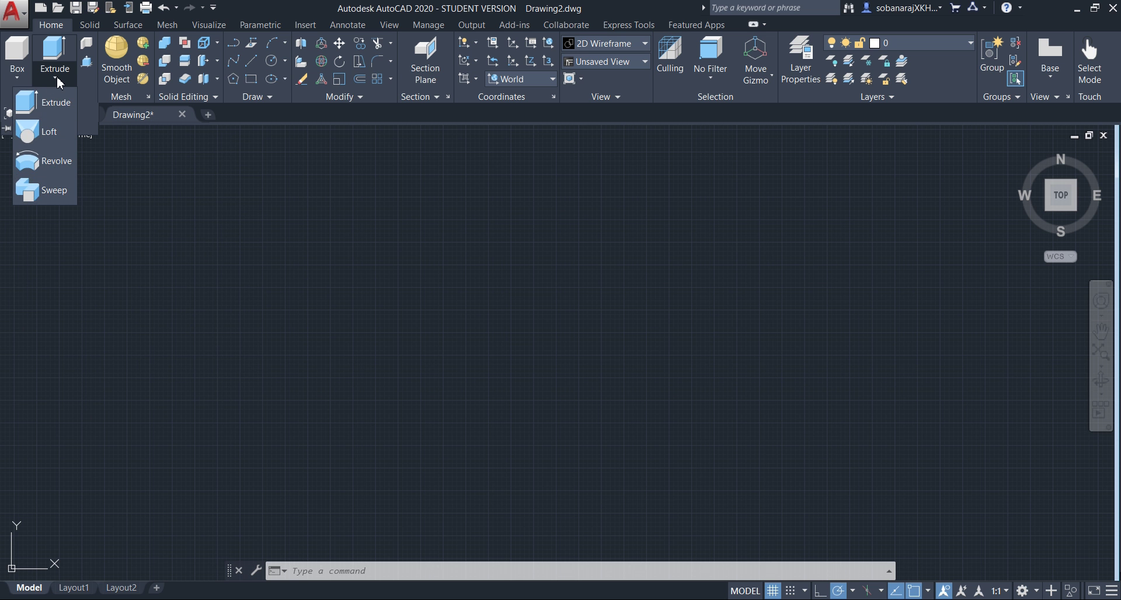
{"action": "left_click", "coordinate": [59, 83]}
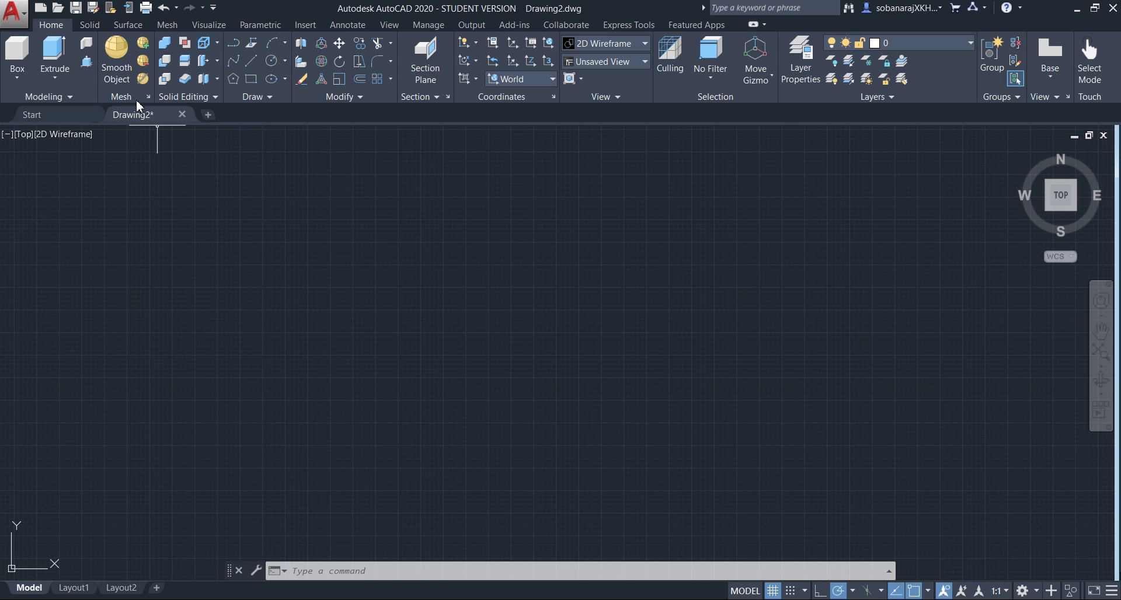
- Examine the full sets of solid editing and drawing tools, including Thicken
{"action": "left_click", "coordinate": [214, 97]}
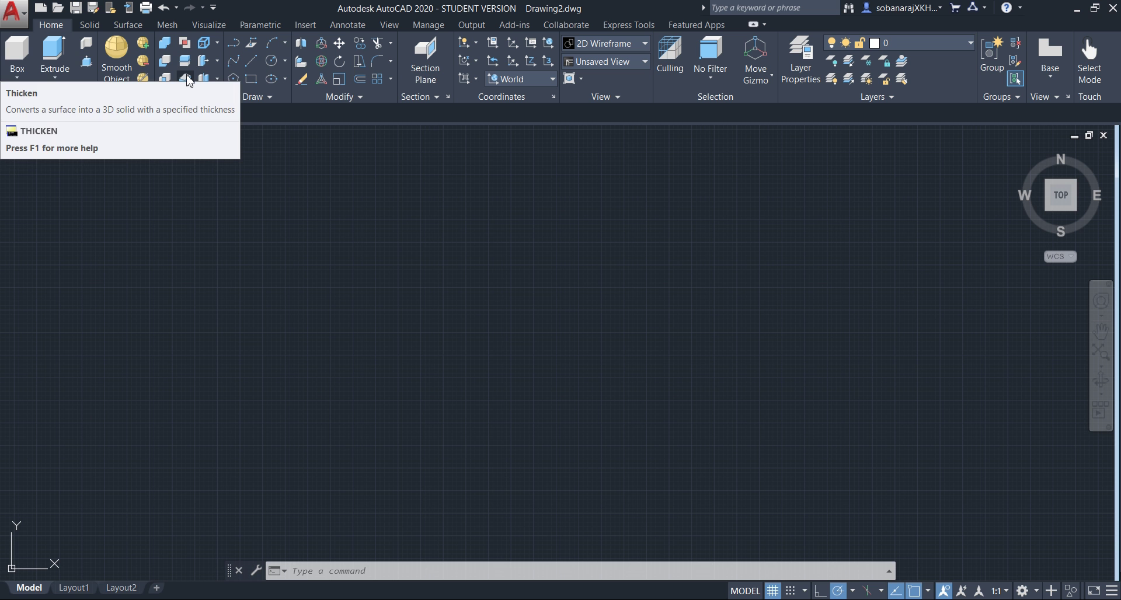
{"action": "left_click", "coordinate": [186, 97]}
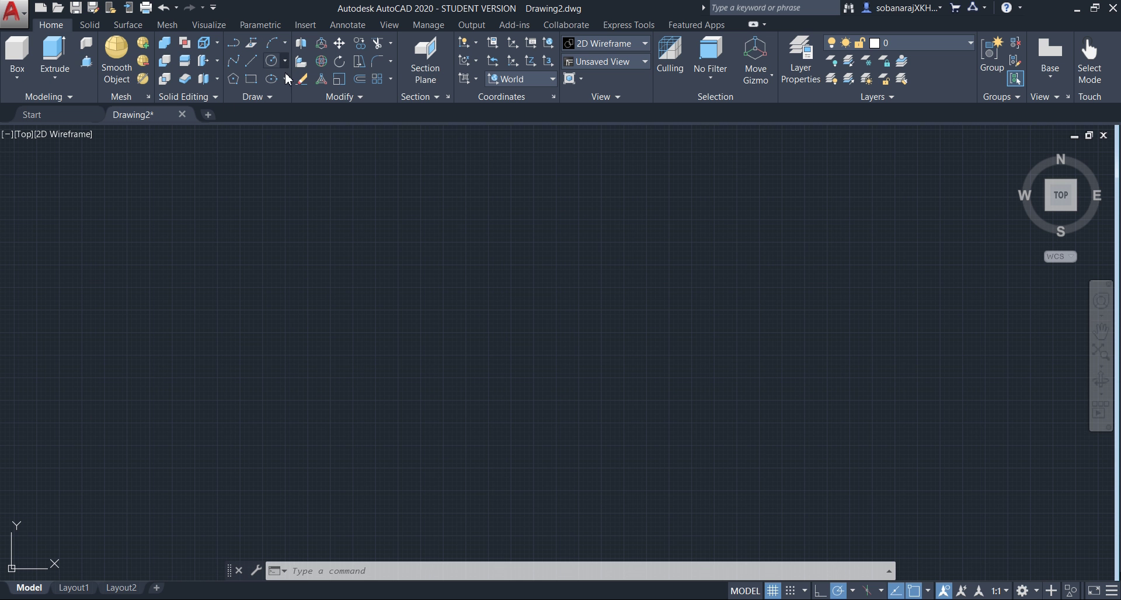
{"action": "left_click", "coordinate": [271, 102]}
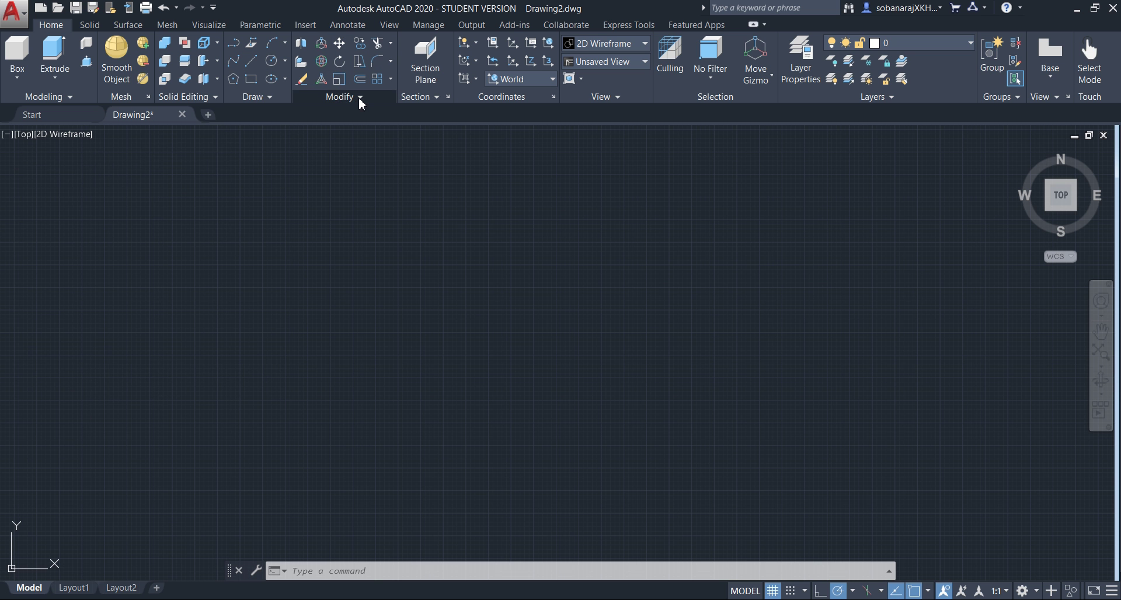
- Look through the additional modify tools and the rectangular, path and polar array types, and start the Scale command
{"action": "left_click", "coordinate": [360, 99]}
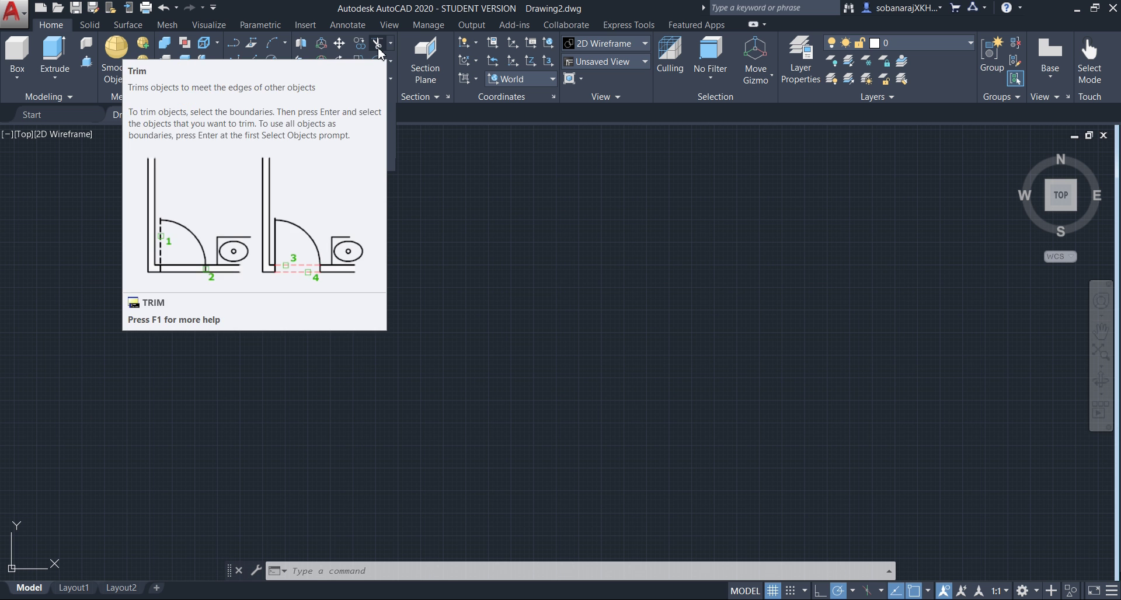
{"action": "left_click", "coordinate": [339, 97]}
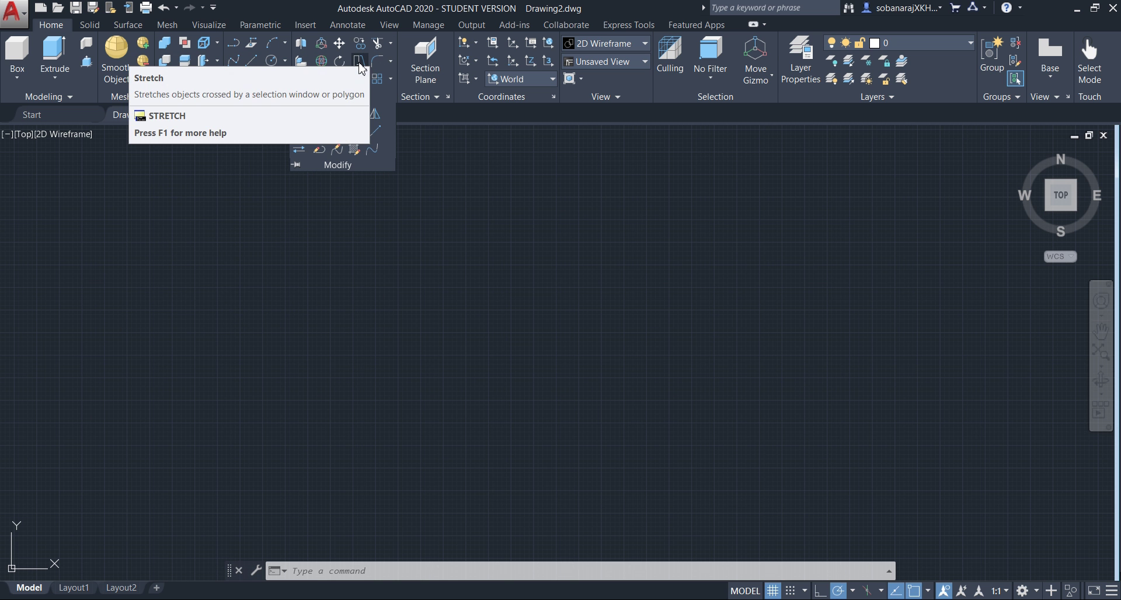
{"action": "left_click", "coordinate": [390, 80]}
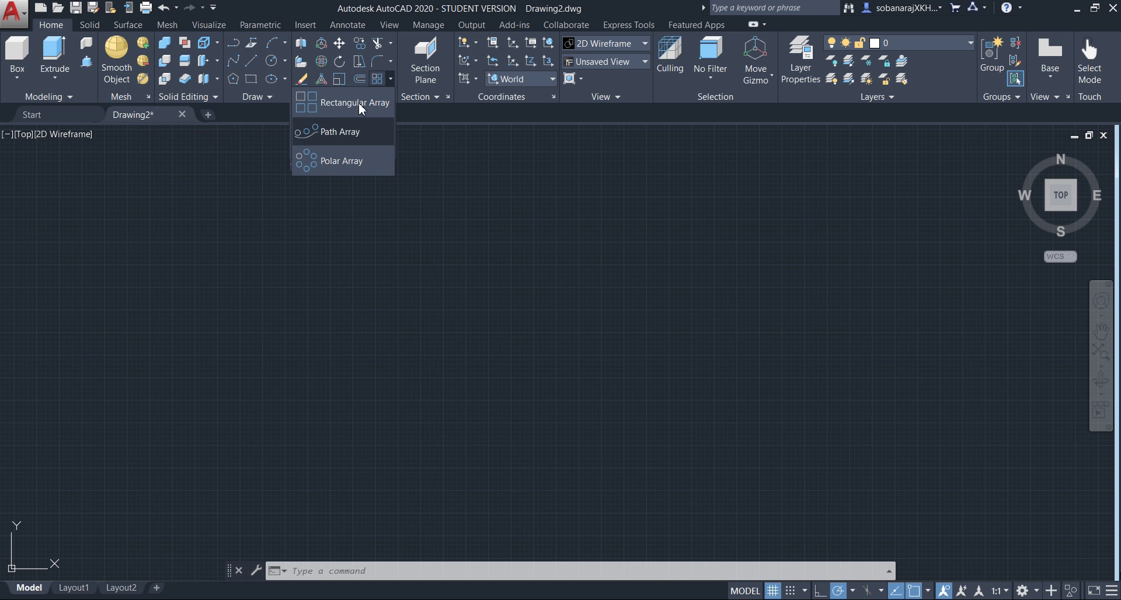
{"action": "left_click", "coordinate": [362, 82]}
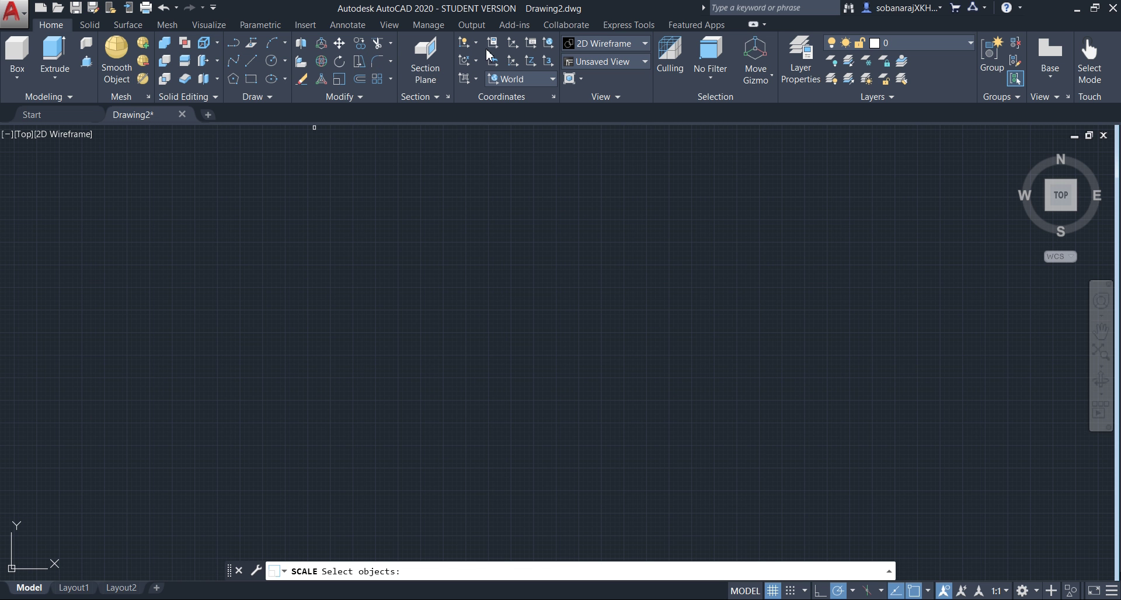
- Examine the preset coordinate systems, leaving World as the current one
{"action": "left_click", "coordinate": [553, 78]}
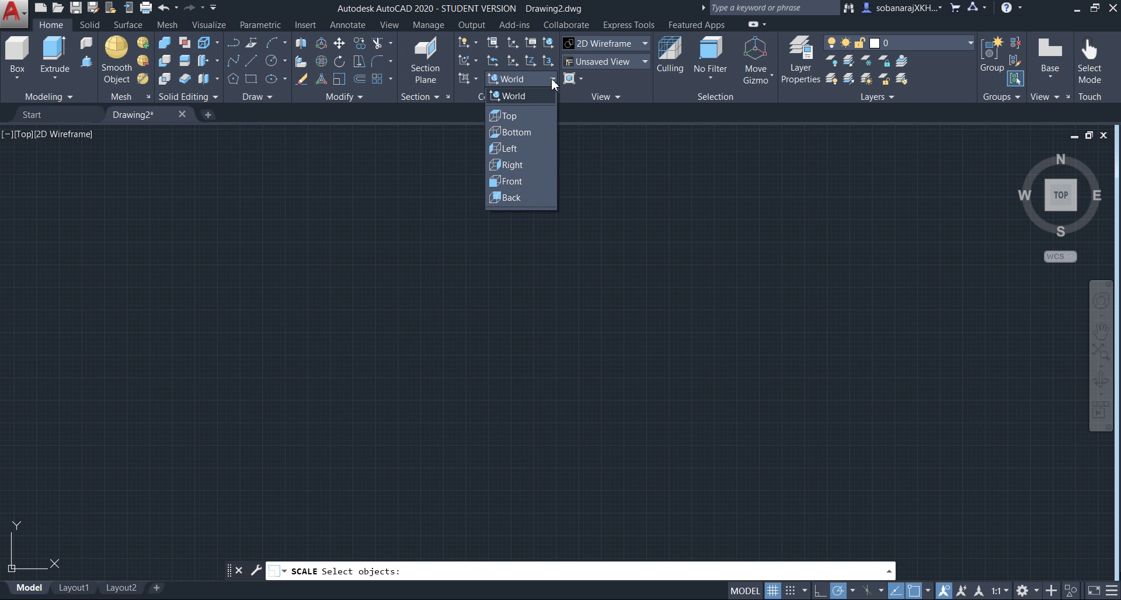
{"action": "left_click", "coordinate": [553, 81]}
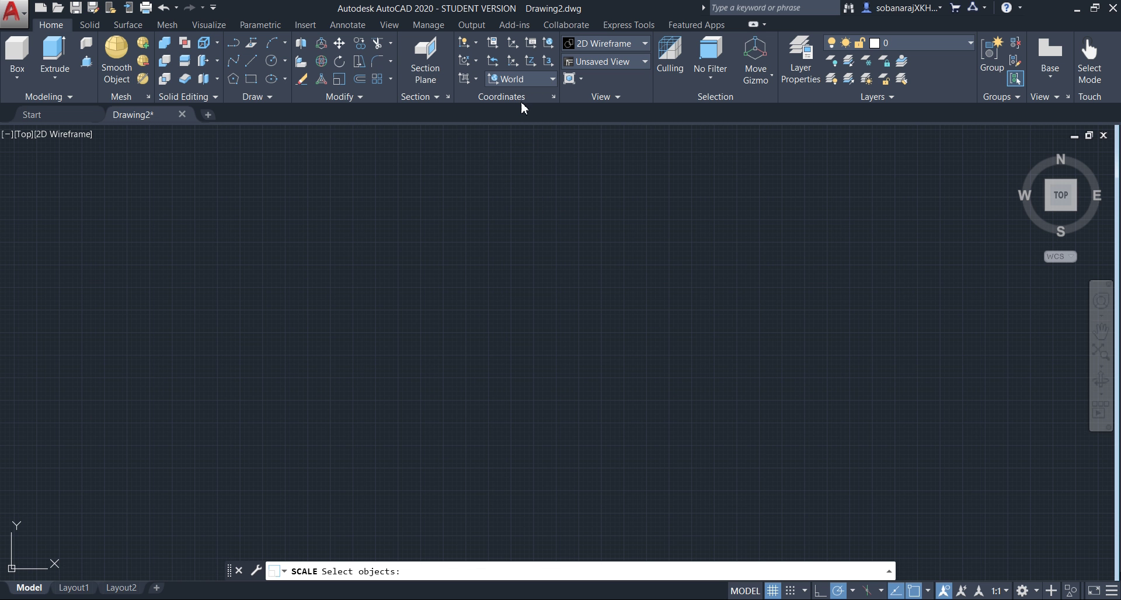
{"action": "left_click", "coordinate": [617, 99]}
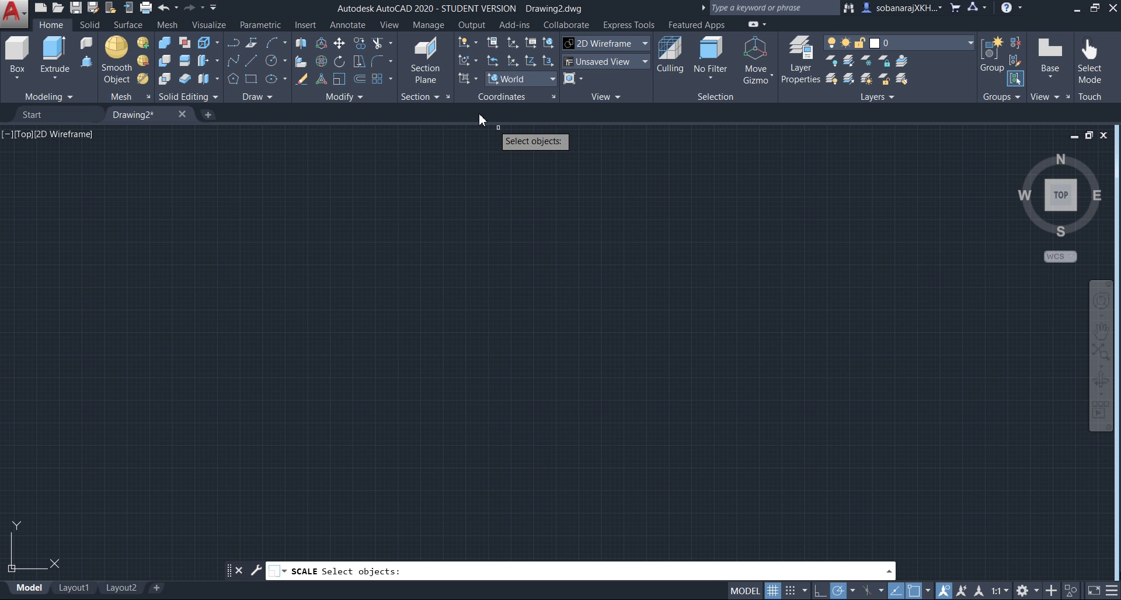
- Look through the visual styles and preset views, and check the drawing's layer list
{"action": "left_click", "coordinate": [645, 43]}
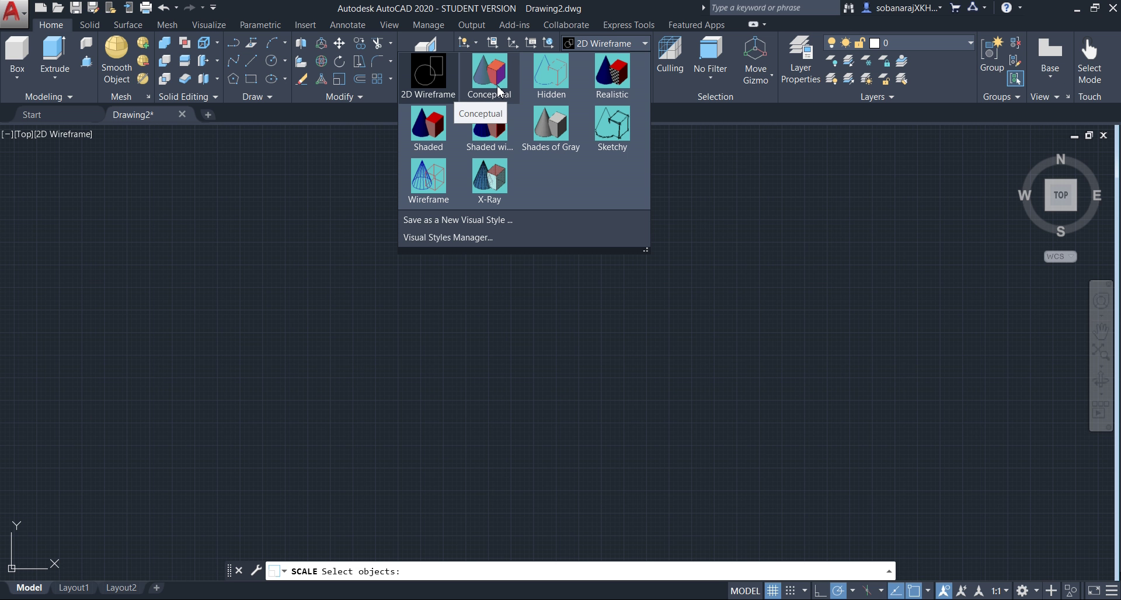
{"action": "left_click", "coordinate": [671, 118]}
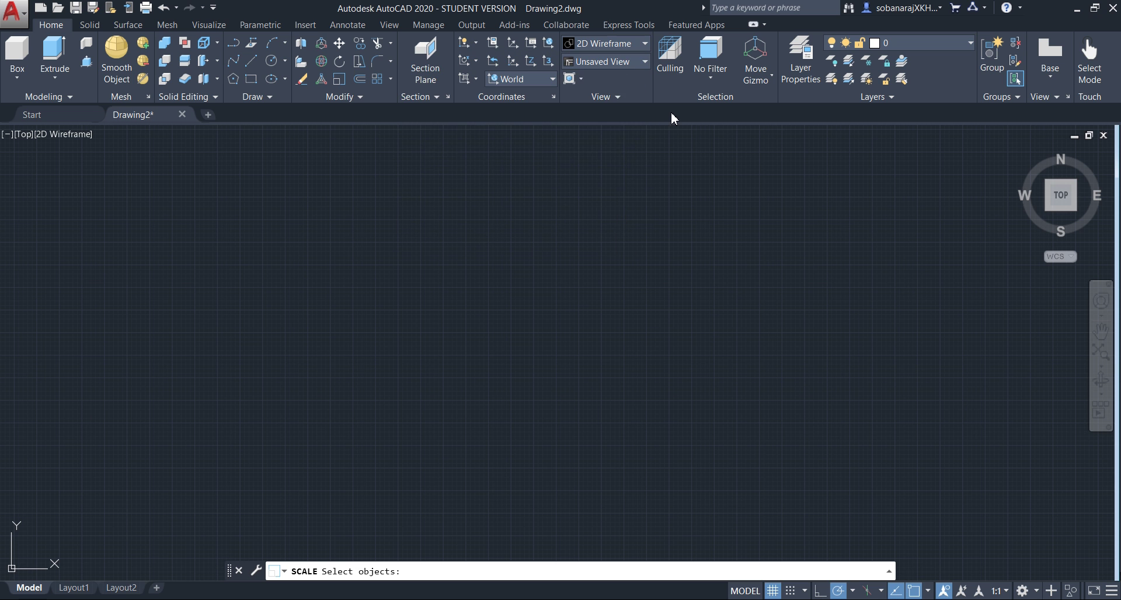
{"action": "left_click", "coordinate": [639, 63]}
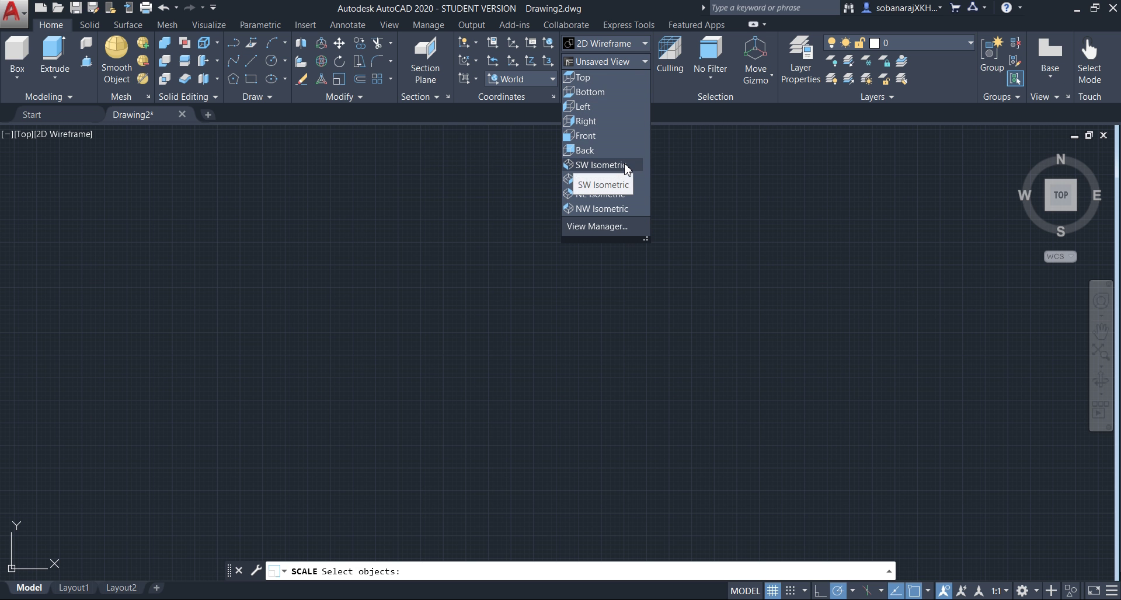
{"action": "left_click", "coordinate": [683, 111]}
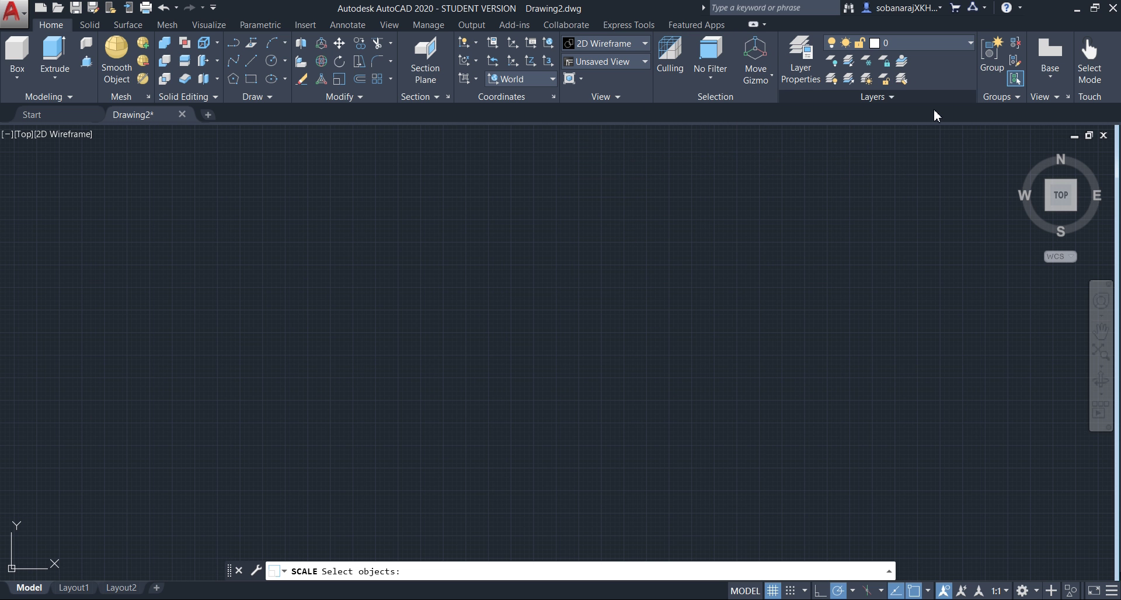
{"action": "left_click", "coordinate": [970, 44]}
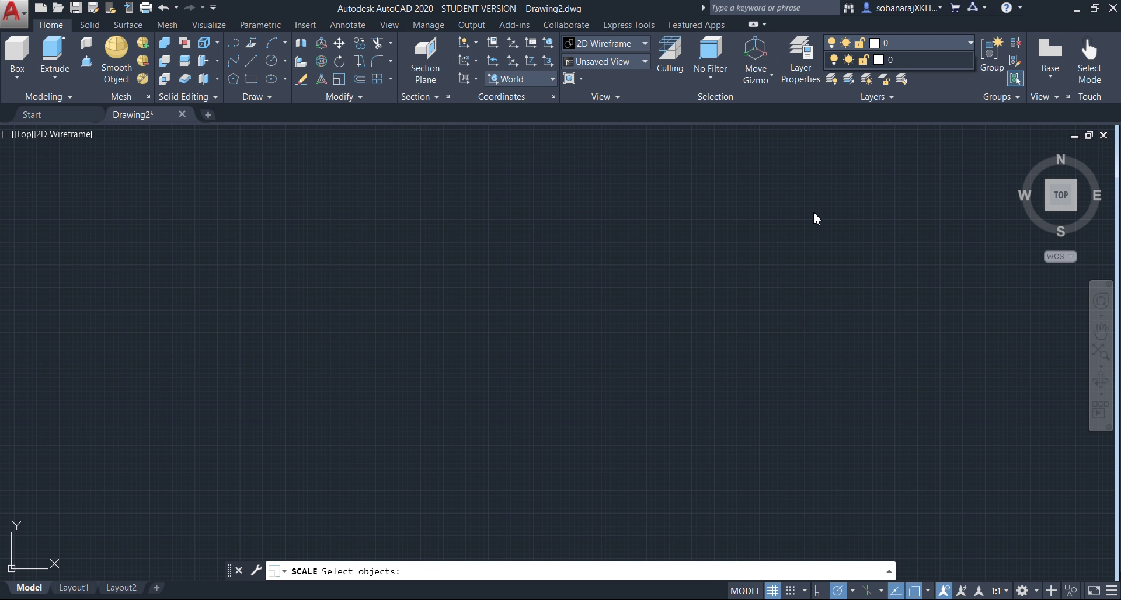
{"action": "left_click", "coordinate": [917, 84]}
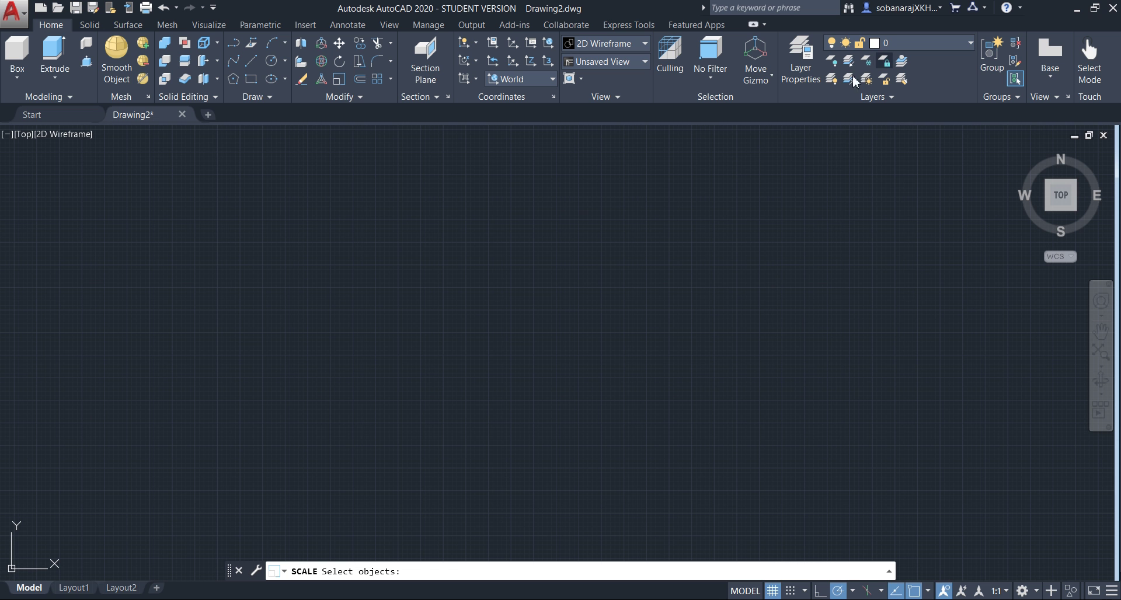